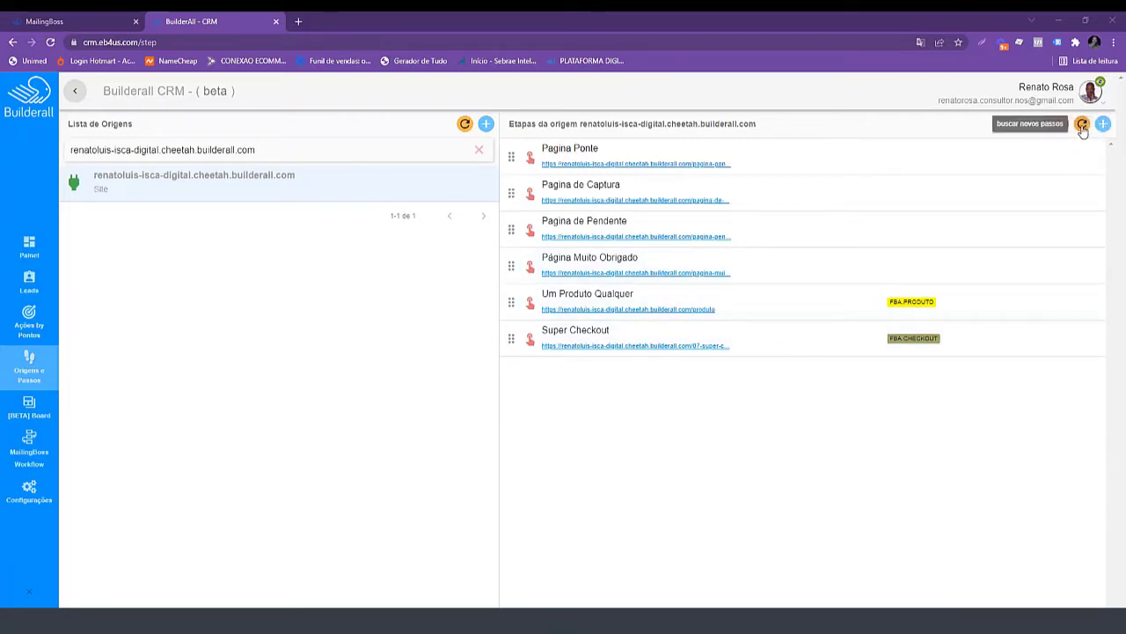
Fetch the origin's new steps and set the score of the "Uma Página Qualquer" step to 50 points.
left_click(1082, 125)
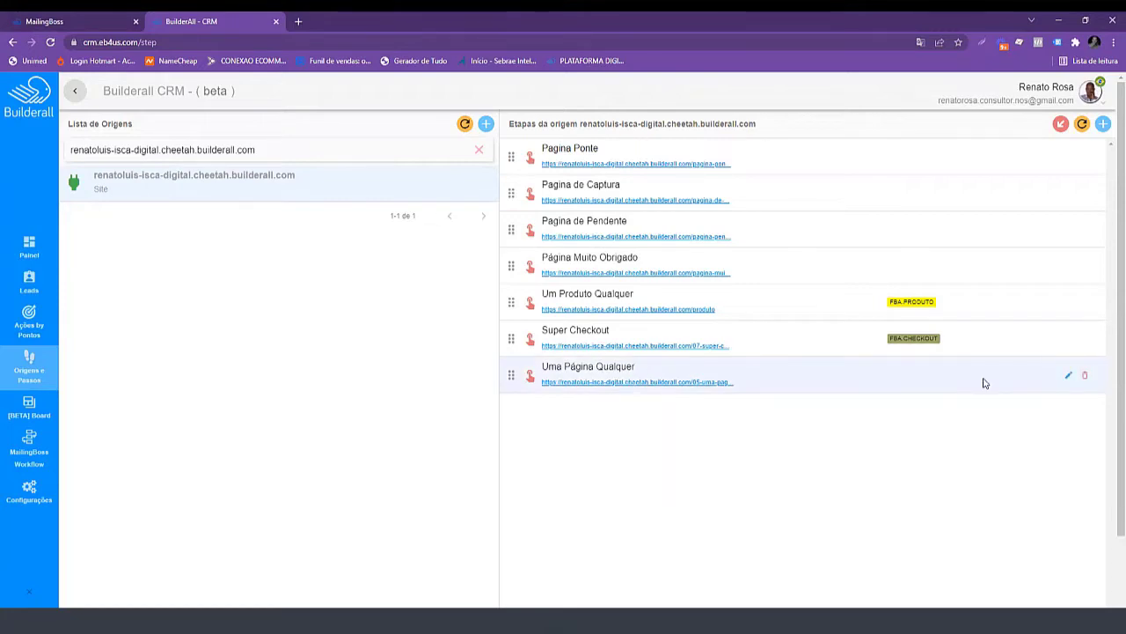
left_click(1068, 376)
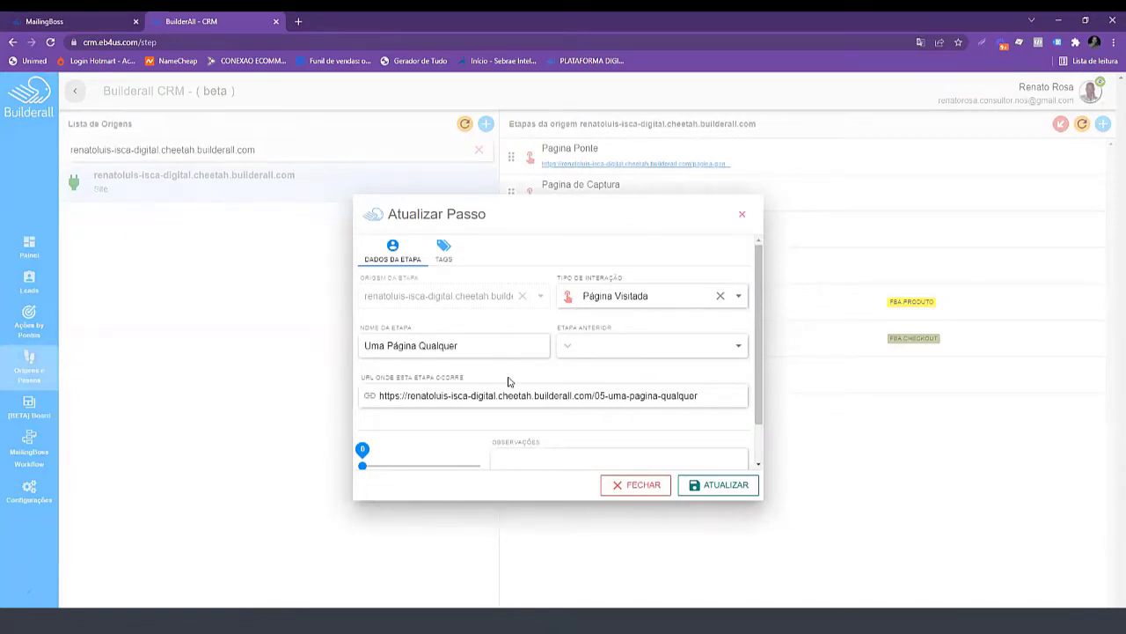
left_click_drag(362, 467, 421, 468)
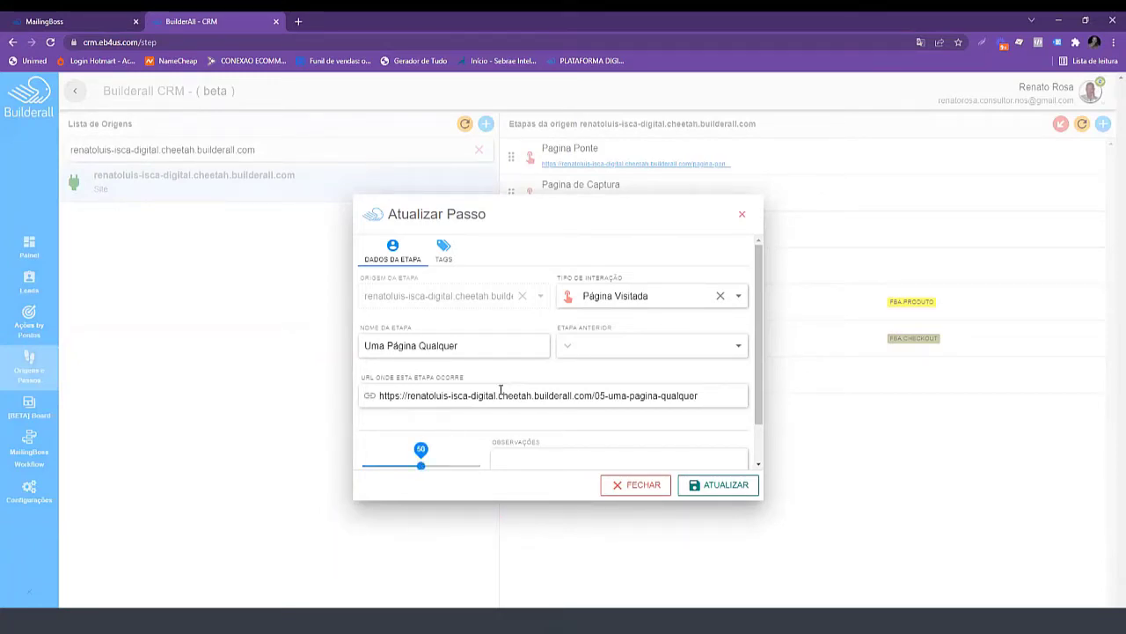
Add a new tag FBA.CONTEUDO to the "Uma Página Qualquer" step and save the update.
left_click(443, 252)
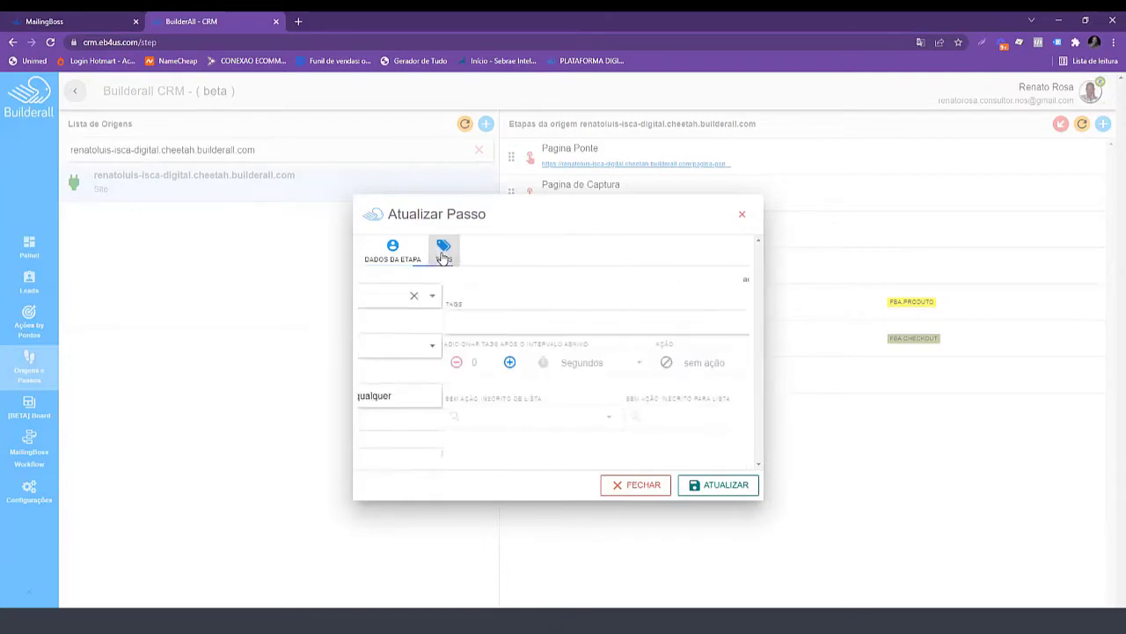
left_click(421, 329)
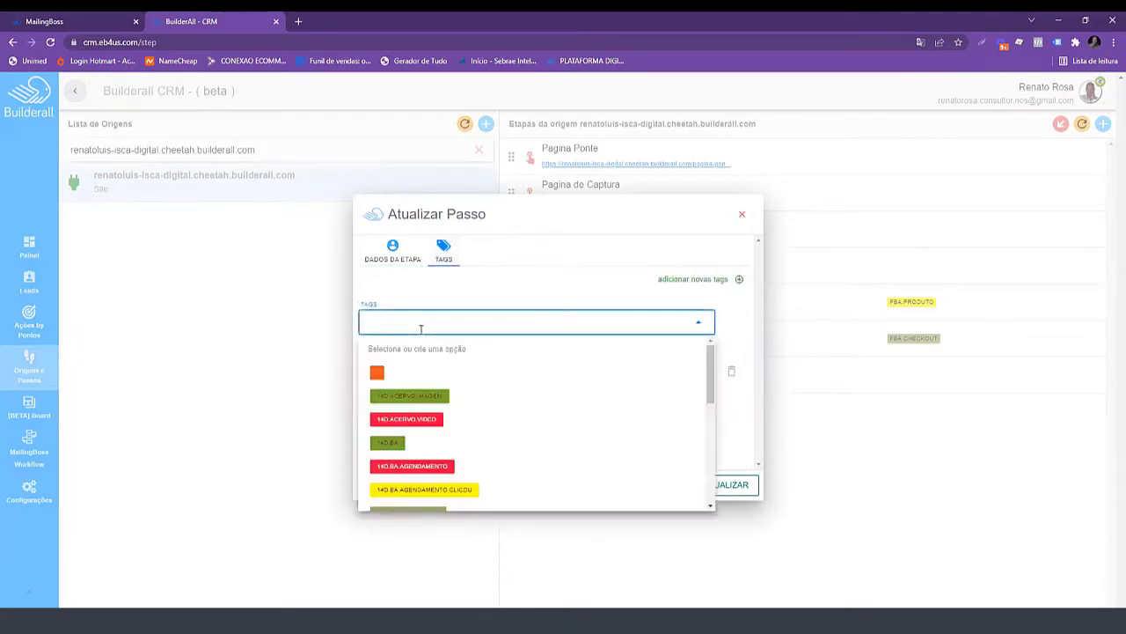
type("FB")
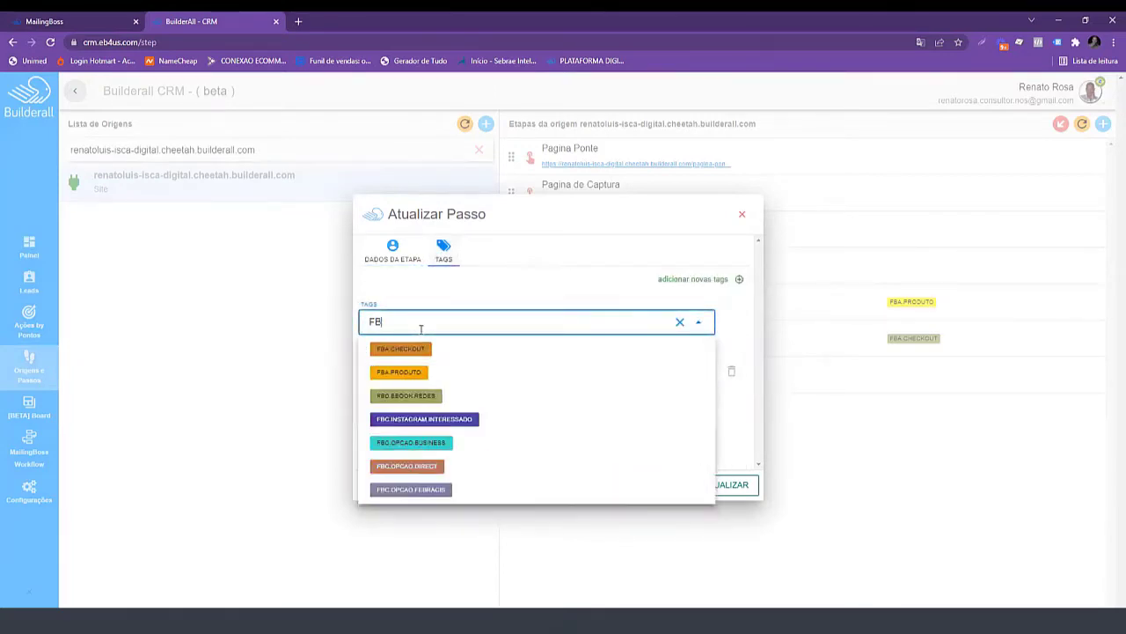
type("A.CONT")
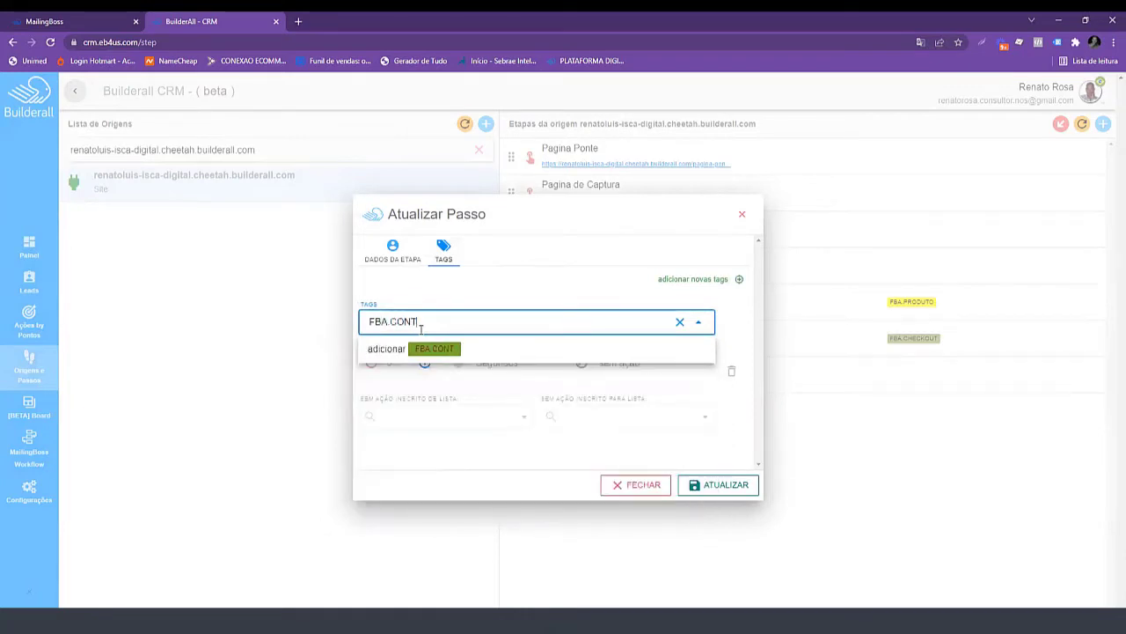
type("EUDO")
key("Return")
left_click(492, 288)
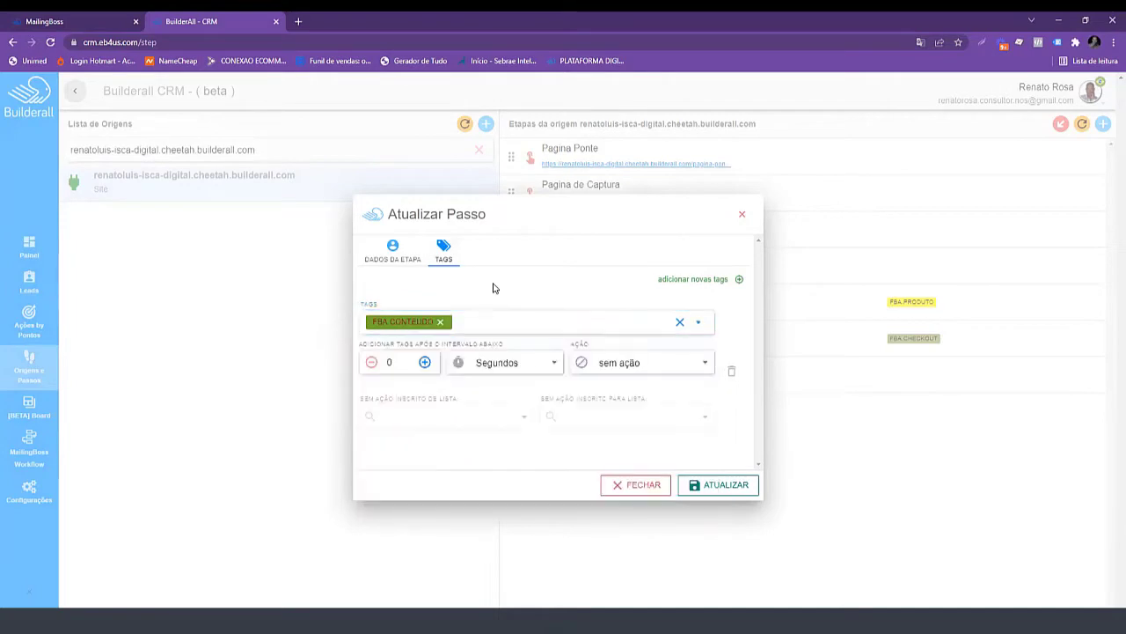
left_click(719, 485)
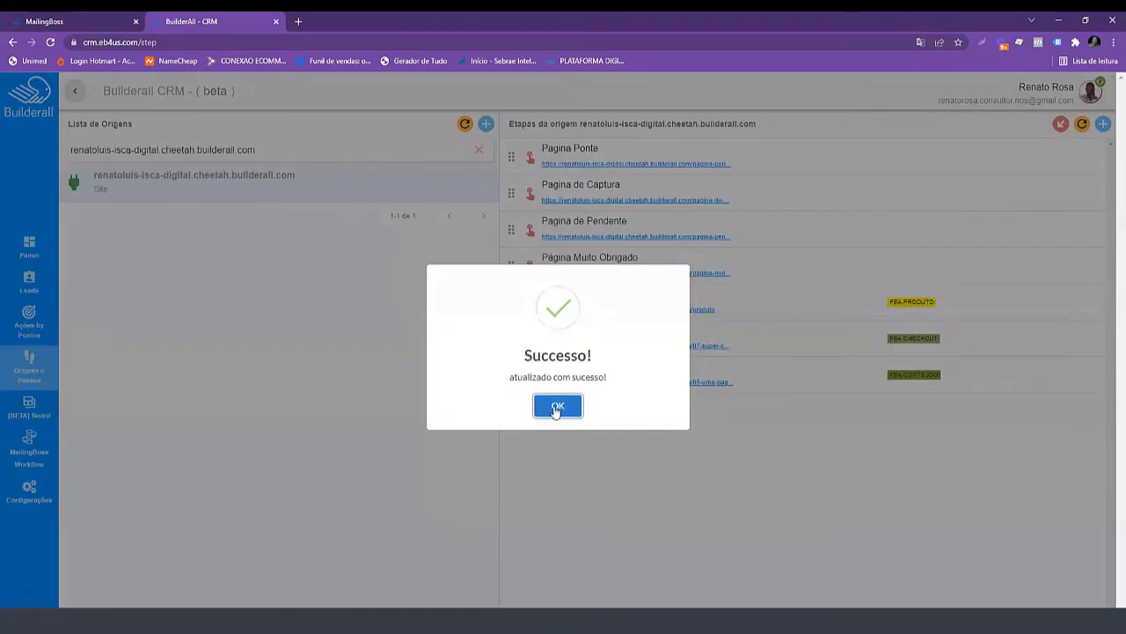
left_click(556, 407)
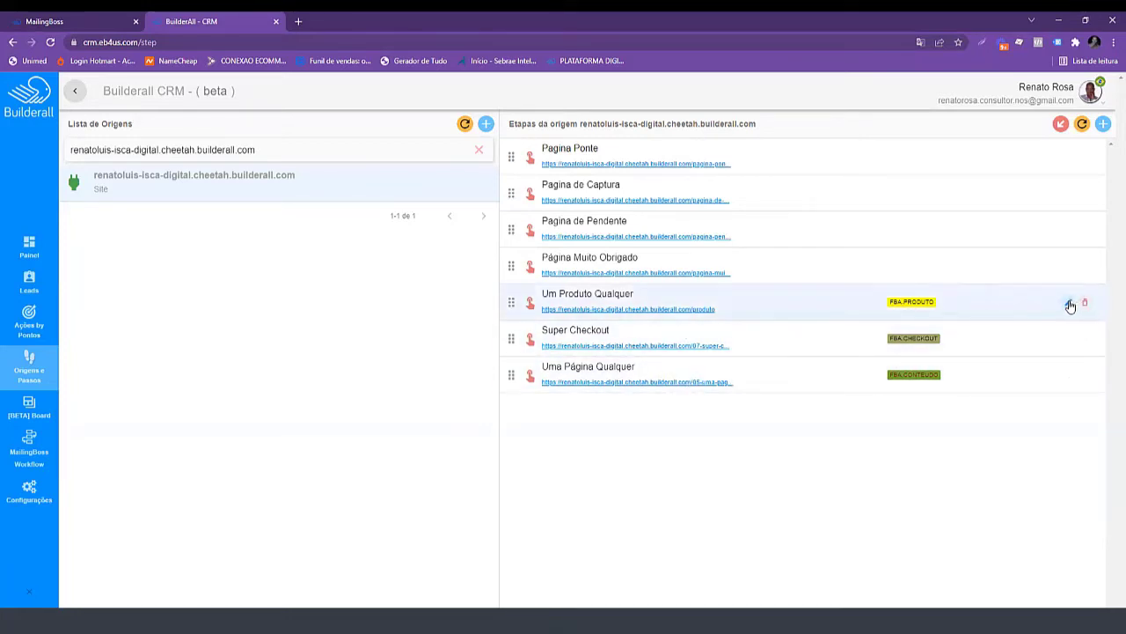
Set the score of the "Um Produto Qualquer" step to 100 points and save the update.
left_click(1070, 305)
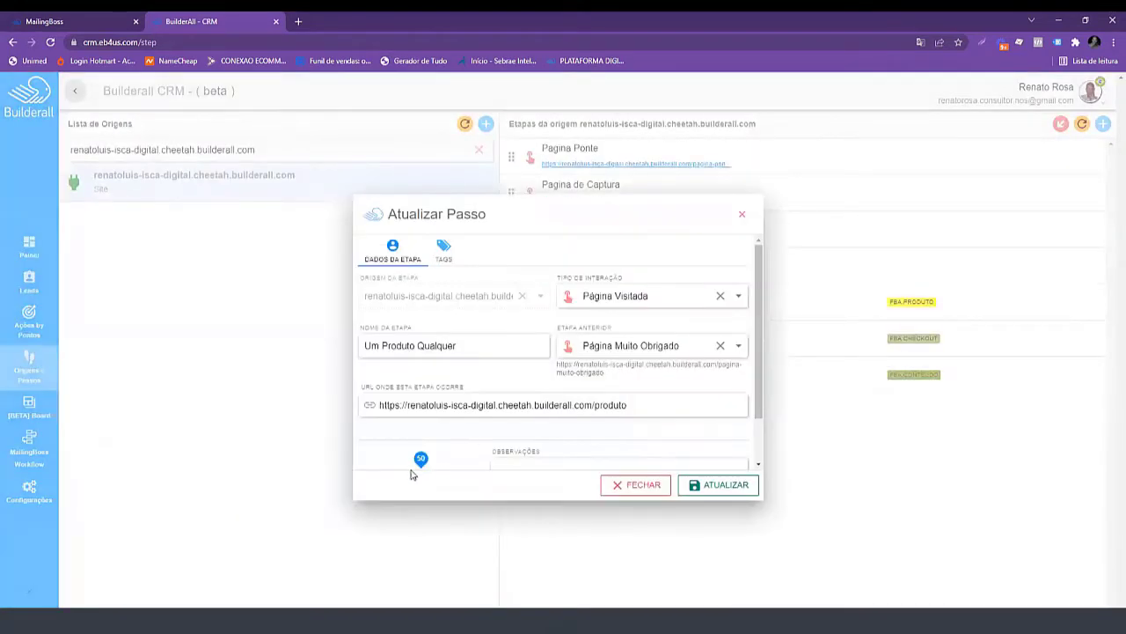
left_click_drag(420, 465, 536, 463)
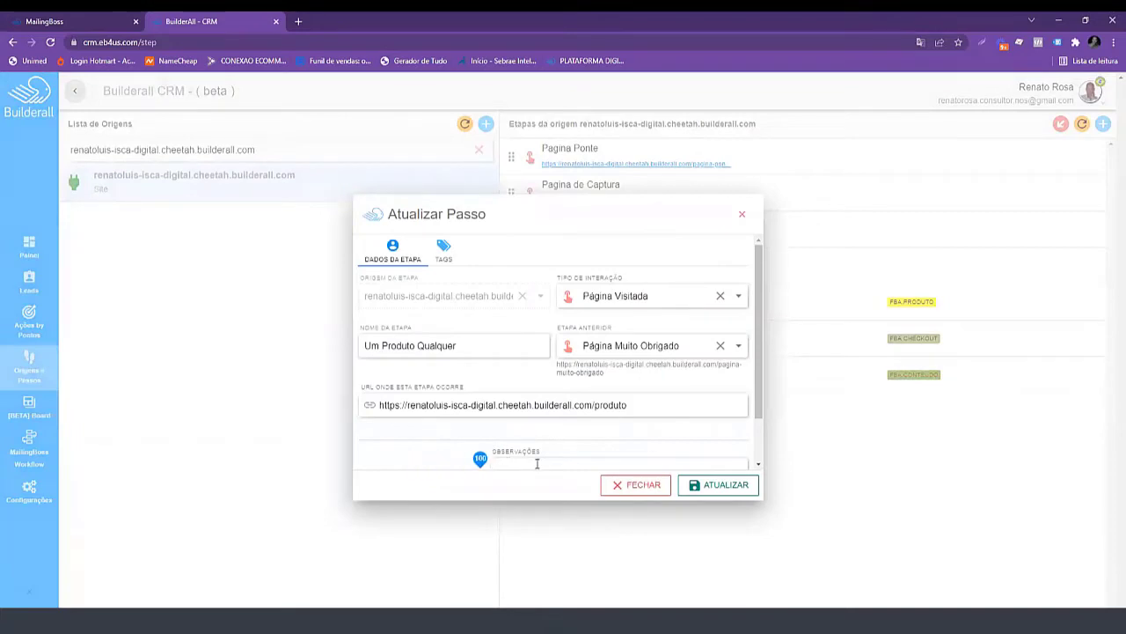
left_click(697, 485)
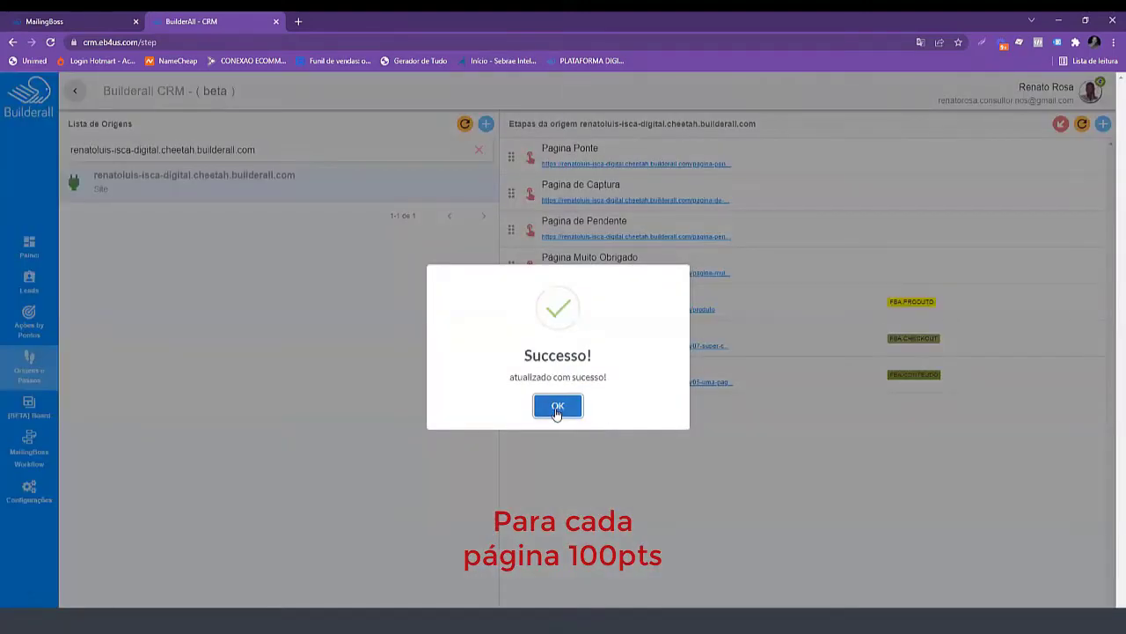
left_click(555, 409)
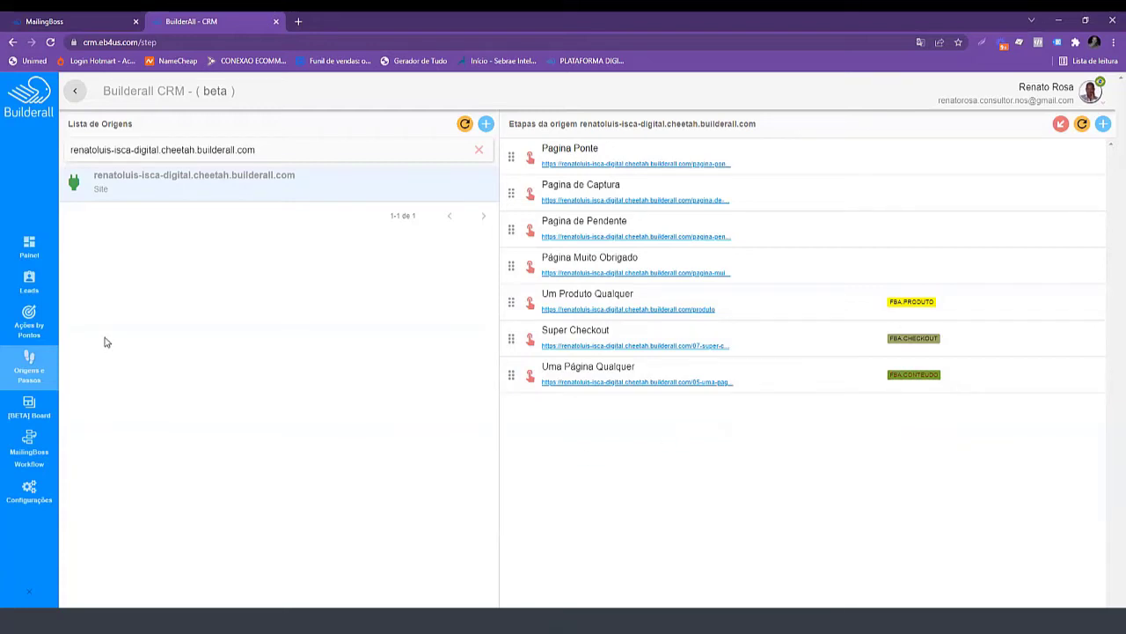
Create a new points-based action for the isca-digital origin and name it "INSERIR HOT TAG".
left_click(27, 318)
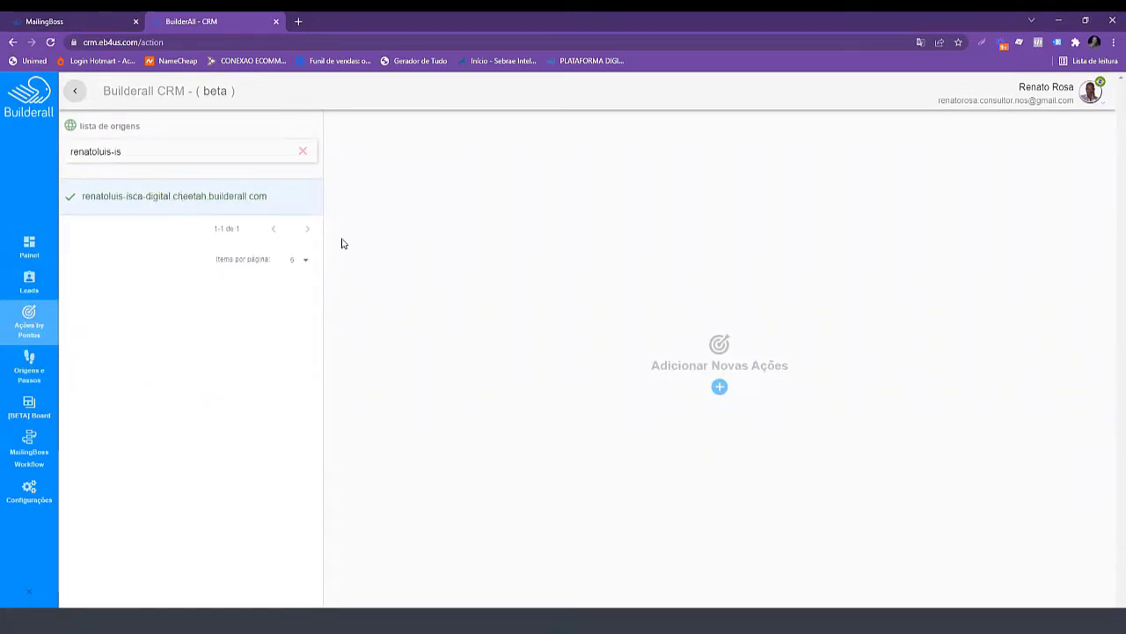
left_click(719, 386)
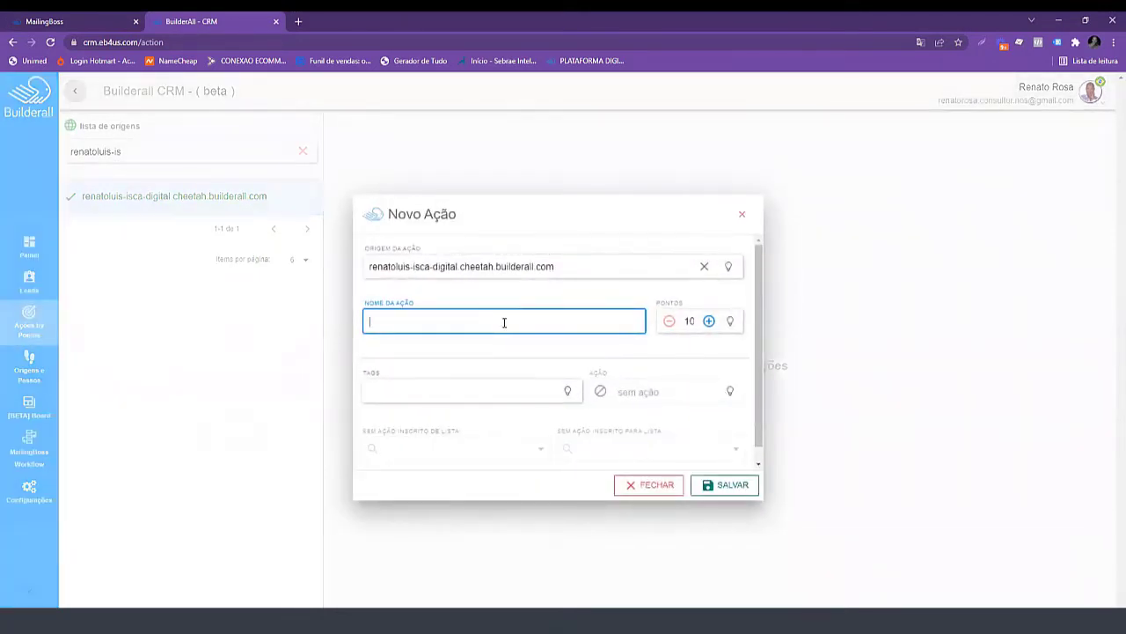
type("INSERIR TAG CONTEUD")
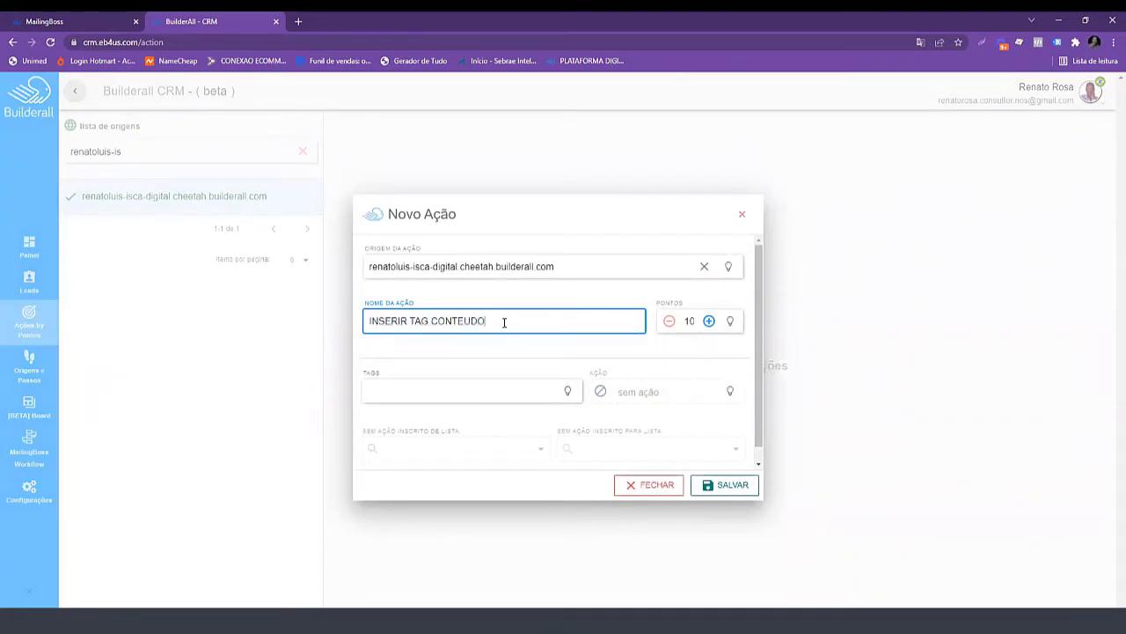
type("O")
key("shift+Left")
key("shift+Left")
key("shift+Left")
key("shift+Left")
key("shift+Left")
key("shift+Left")
key("shift+Left")
key("shift+Left")
key("shift+Left")
key("shift+Left")
key("shift+Left")
key("shift+Left")
type("HOT")
Set the points required by the new action to 200.
double_click(689, 320)
type("10")
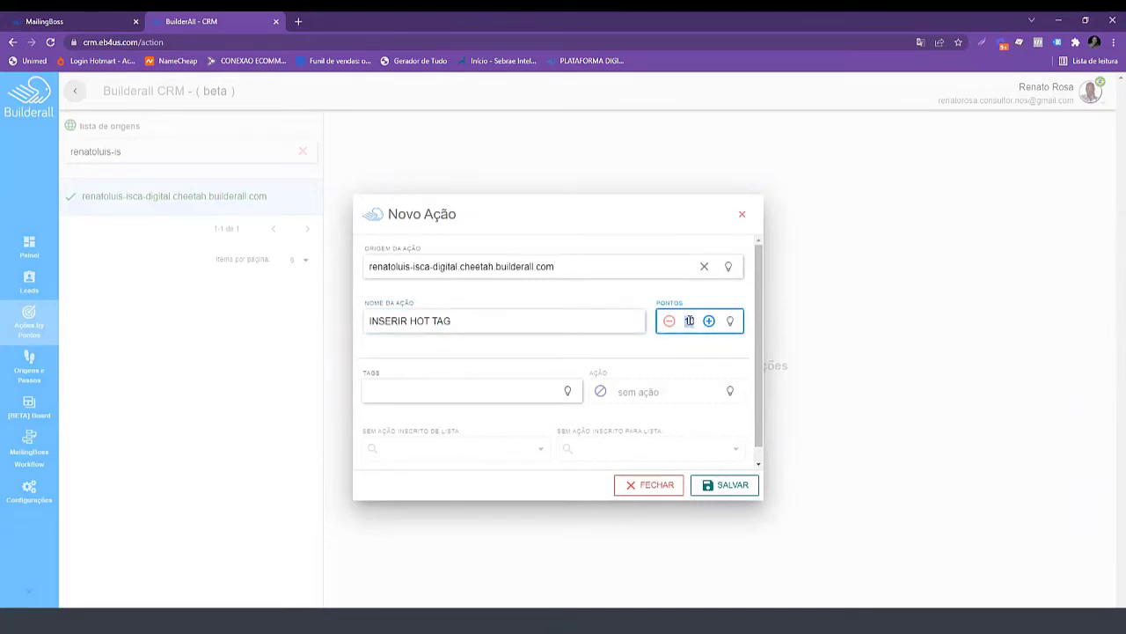
key("BackSpace")
key("BackSpace")
type("1")
Assign a new tag FBA.HOTTAG to the "INSERIR HOT TAG" action and save the action.
left_click(535, 389)
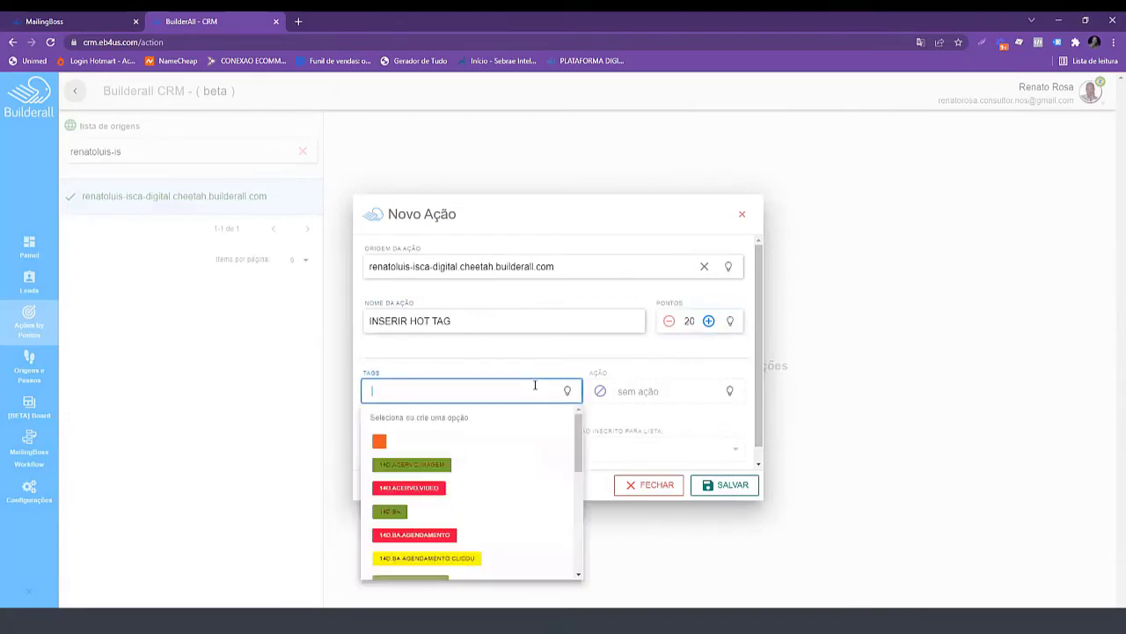
type("FBA")
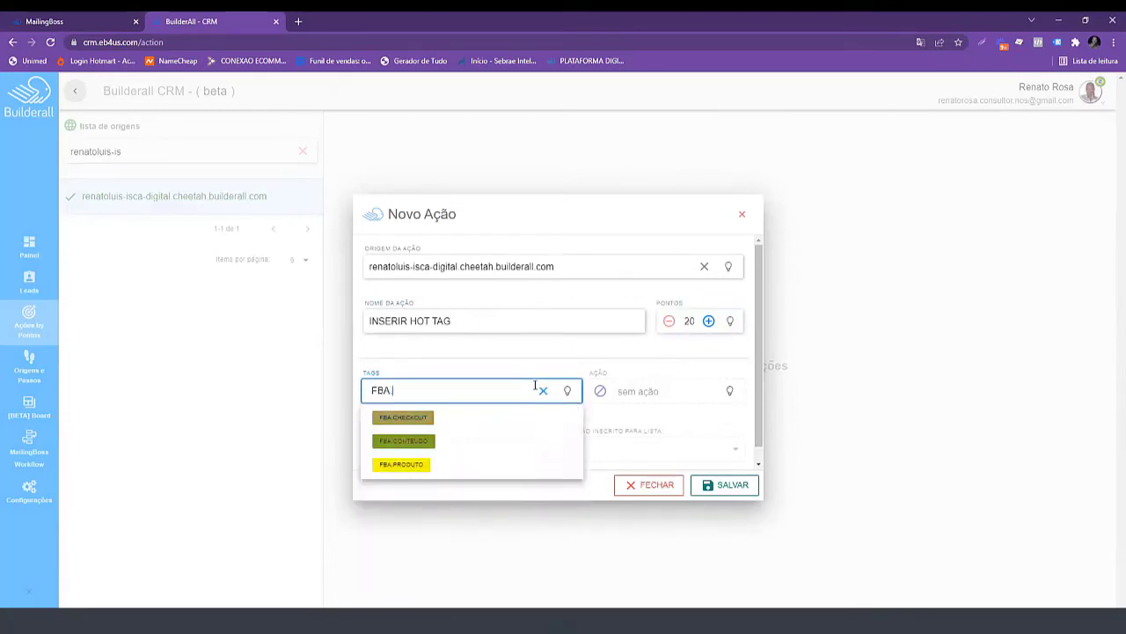
type(".HOTTAG")
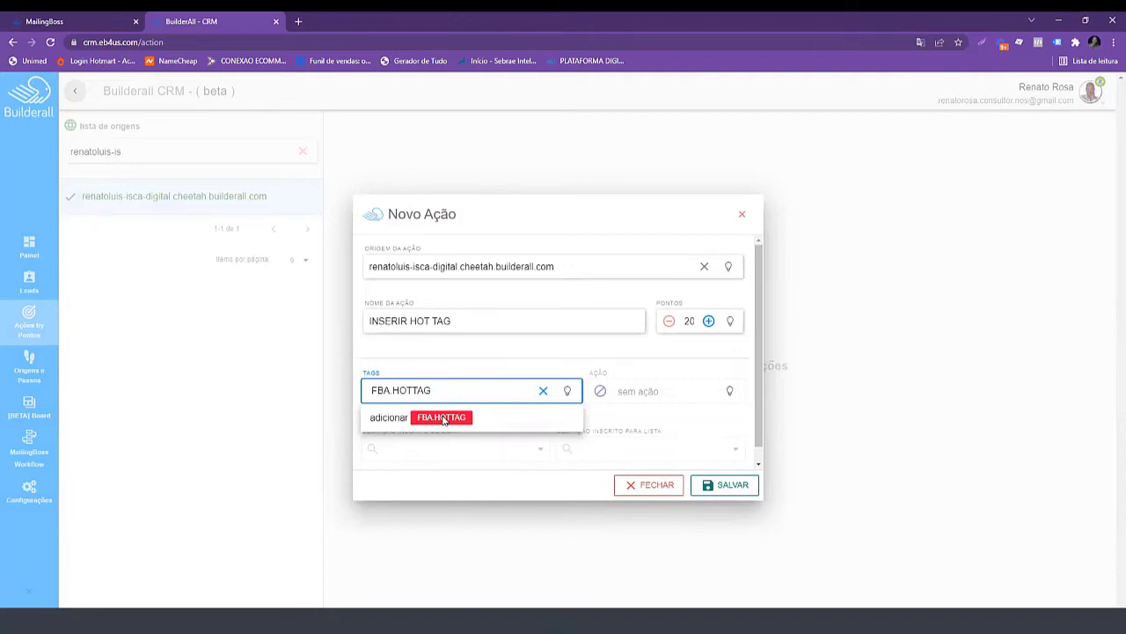
left_click(443, 418)
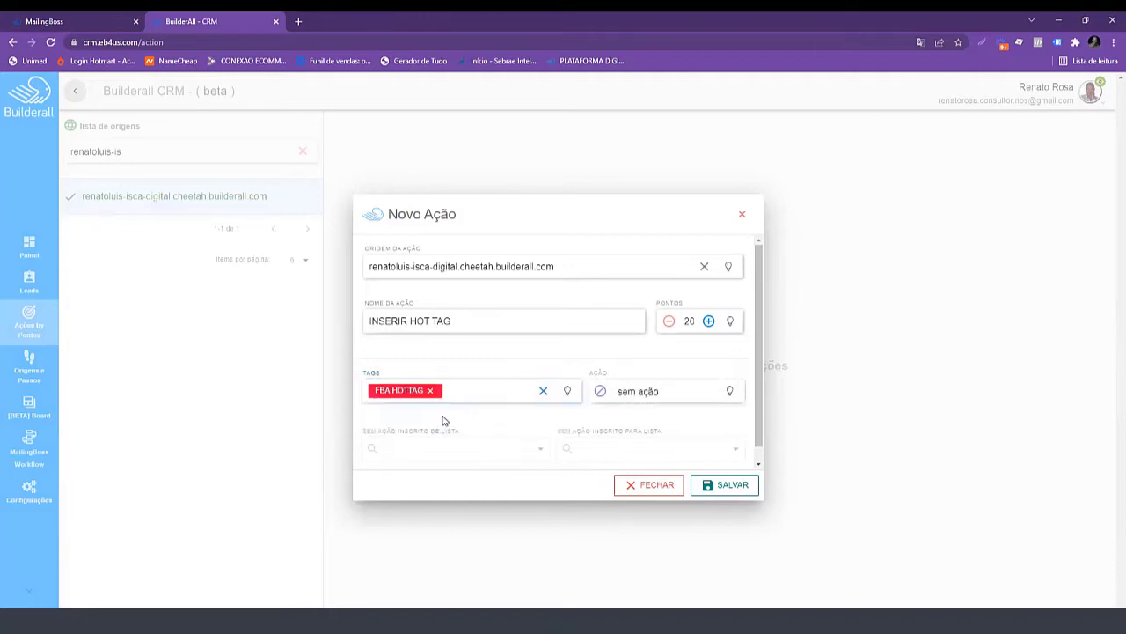
left_click(719, 486)
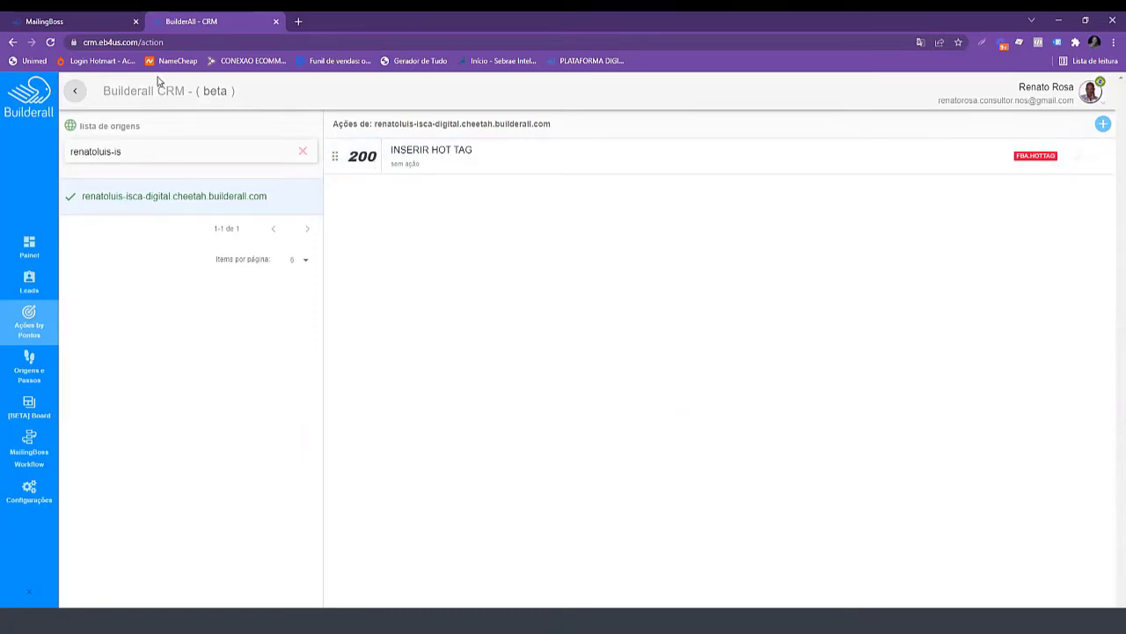
Switch to MailingBoss and add a "Recebeu tag" trigger for the tag FBA.HOTTAG to the new workflow.
left_click(95, 25)
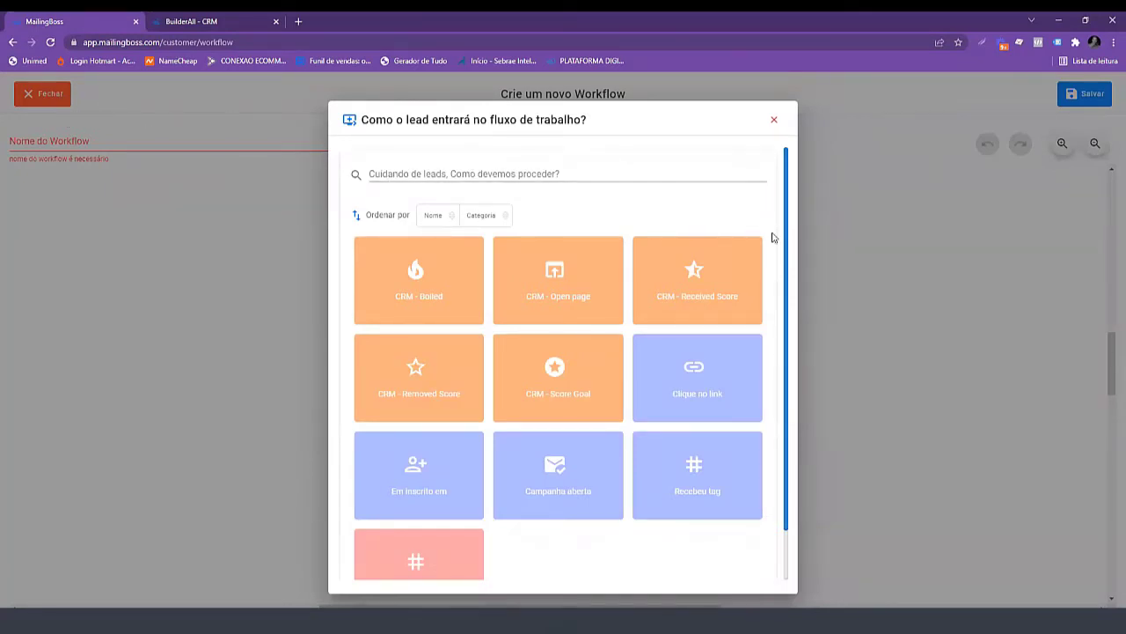
scroll(788, 215, "down", 2)
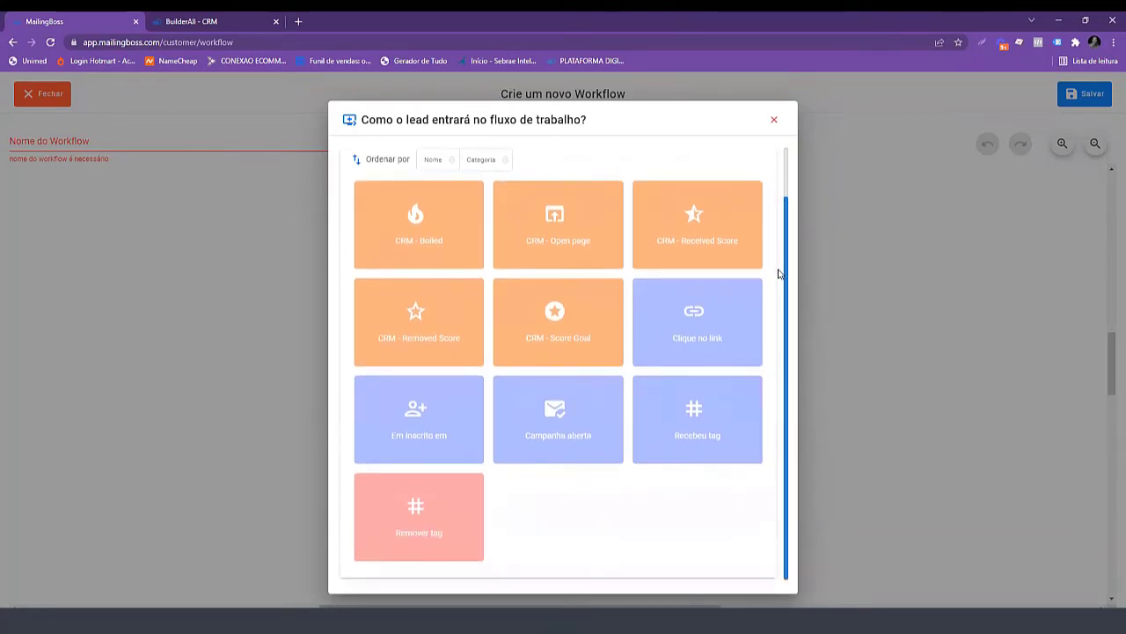
left_click(693, 426)
left_click(492, 352)
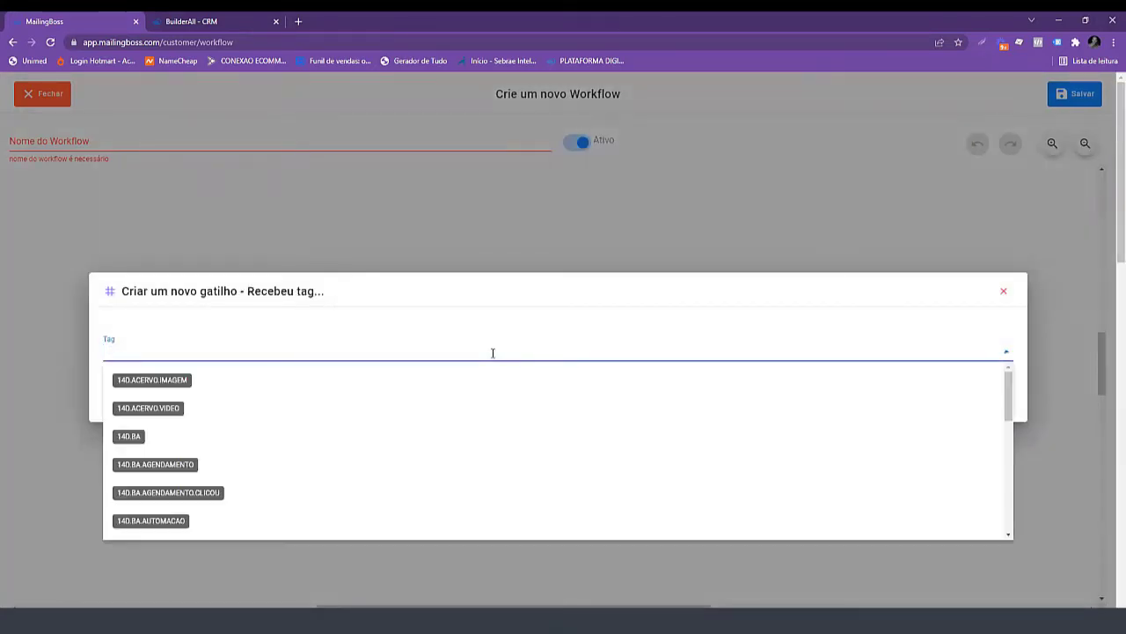
type("FB")
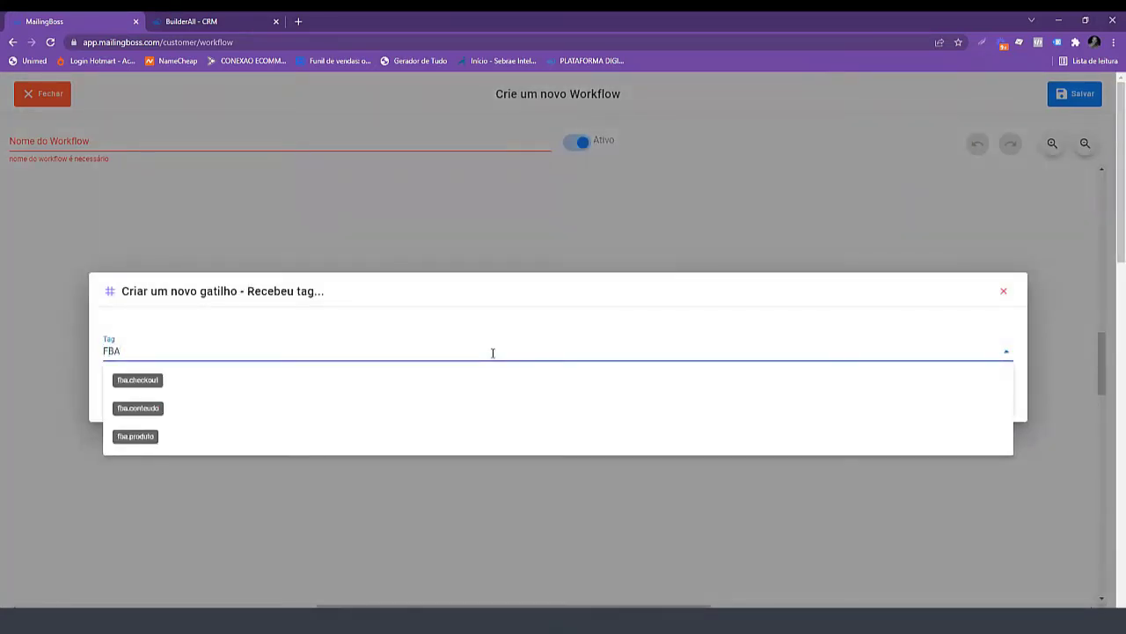
type("A.HOTTAG")
key("Return")
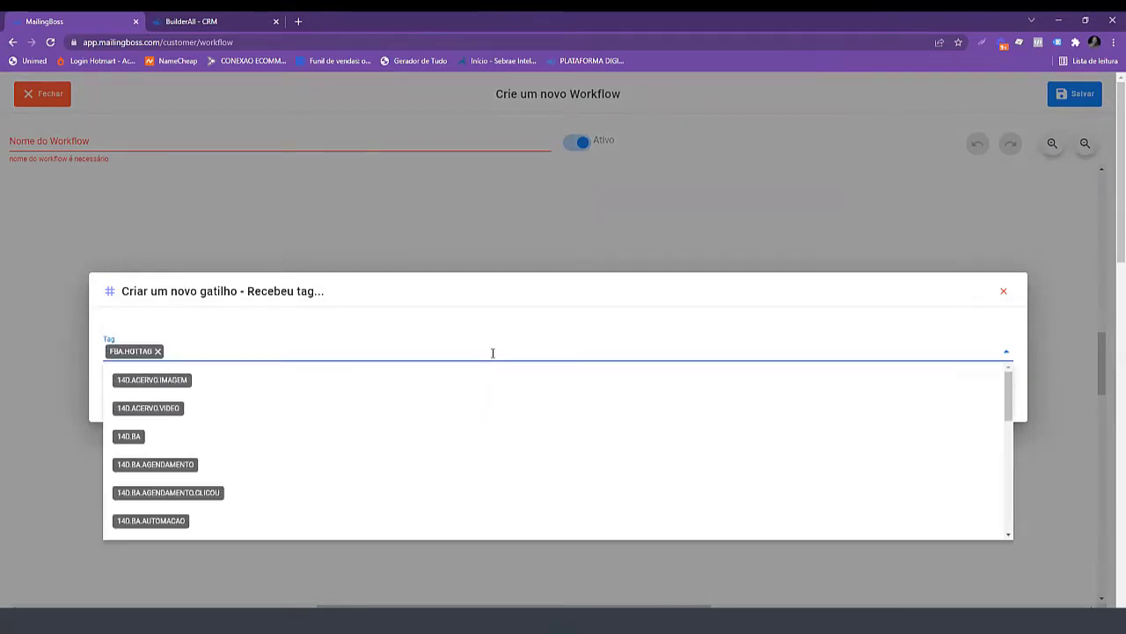
left_click(422, 323)
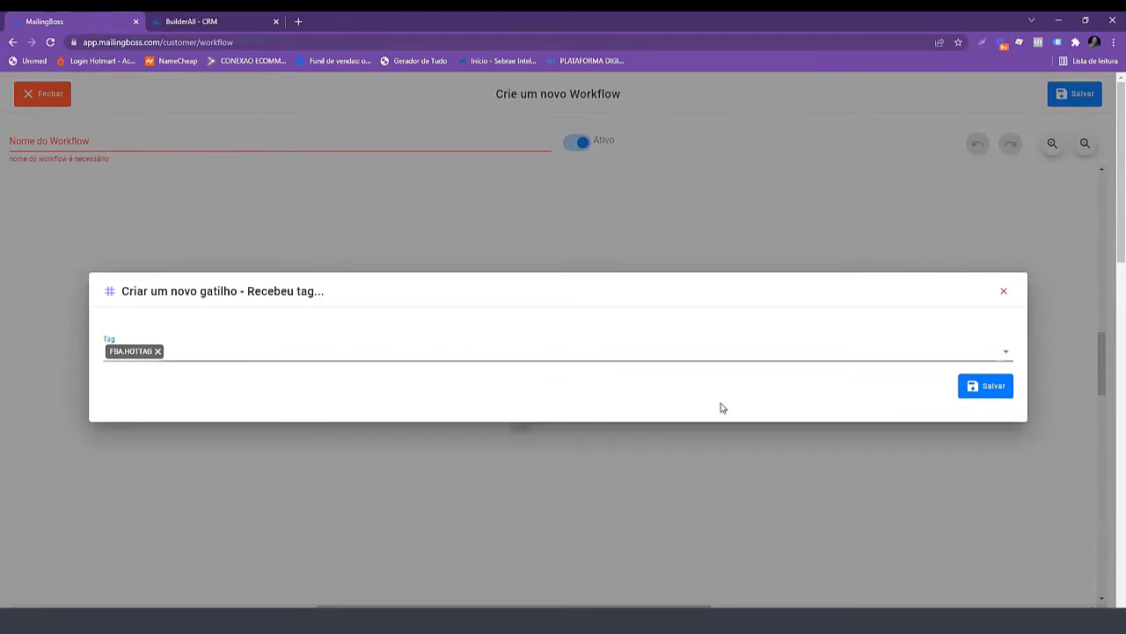
left_click(985, 392)
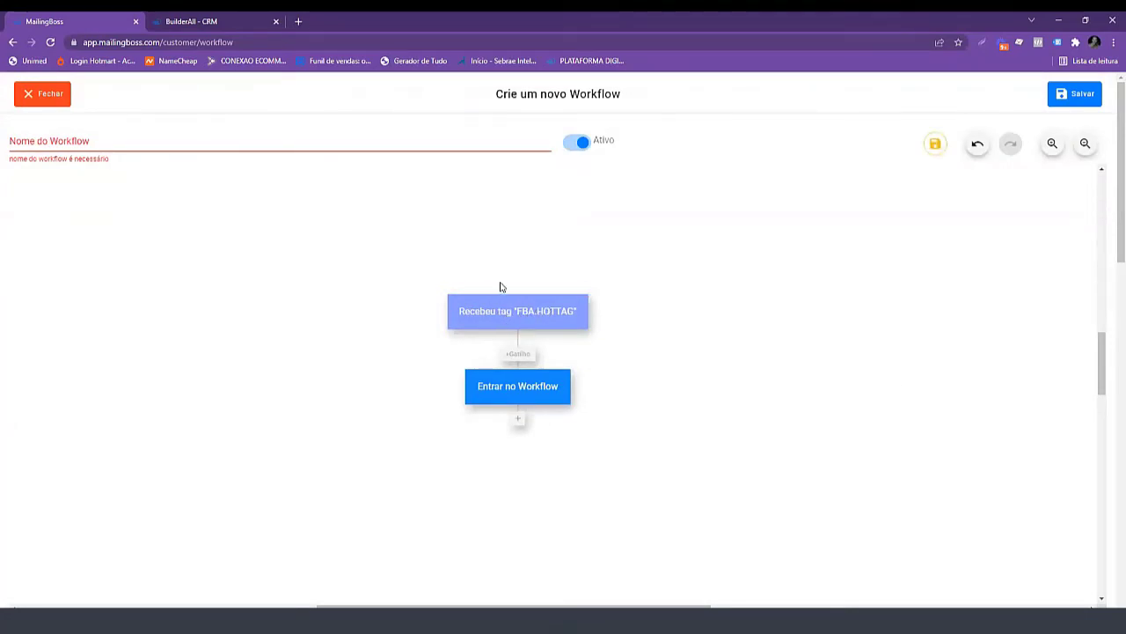
Name the workflow "FUNIL BA AQUECIDOS" and save it.
left_click(354, 141)
type("FUNIL")
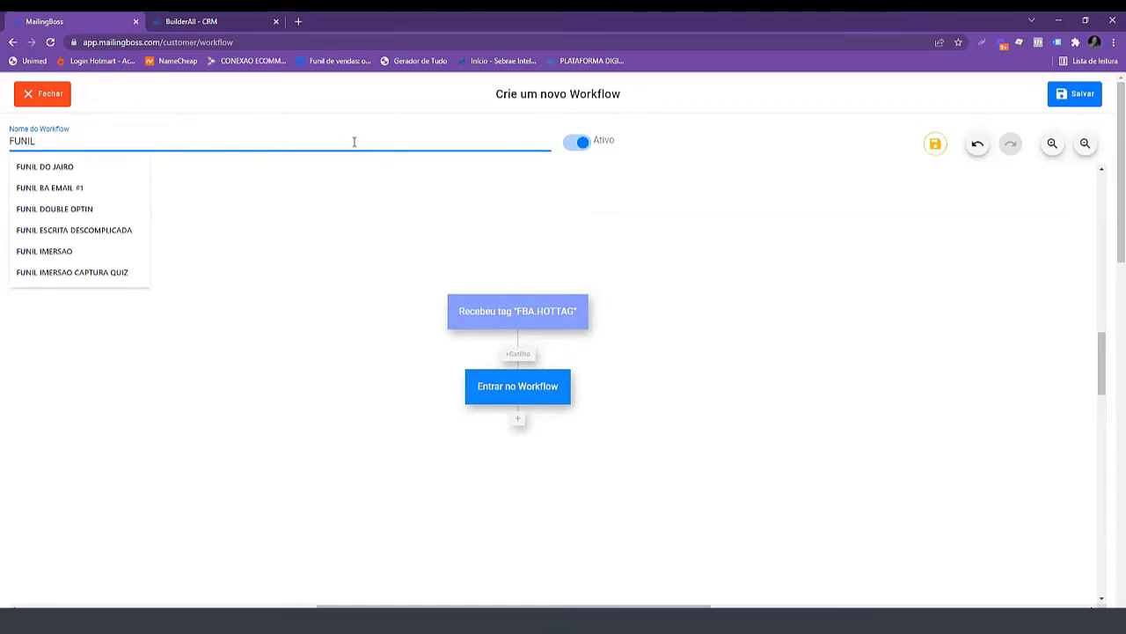
type(" BA AQUECIDOS")
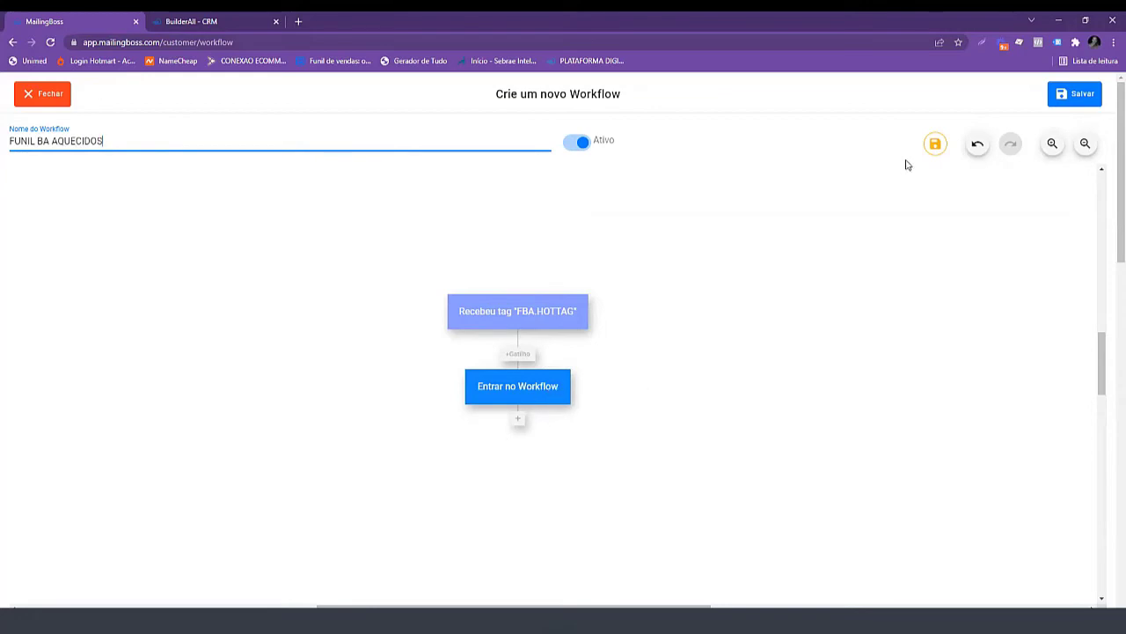
left_click(935, 144)
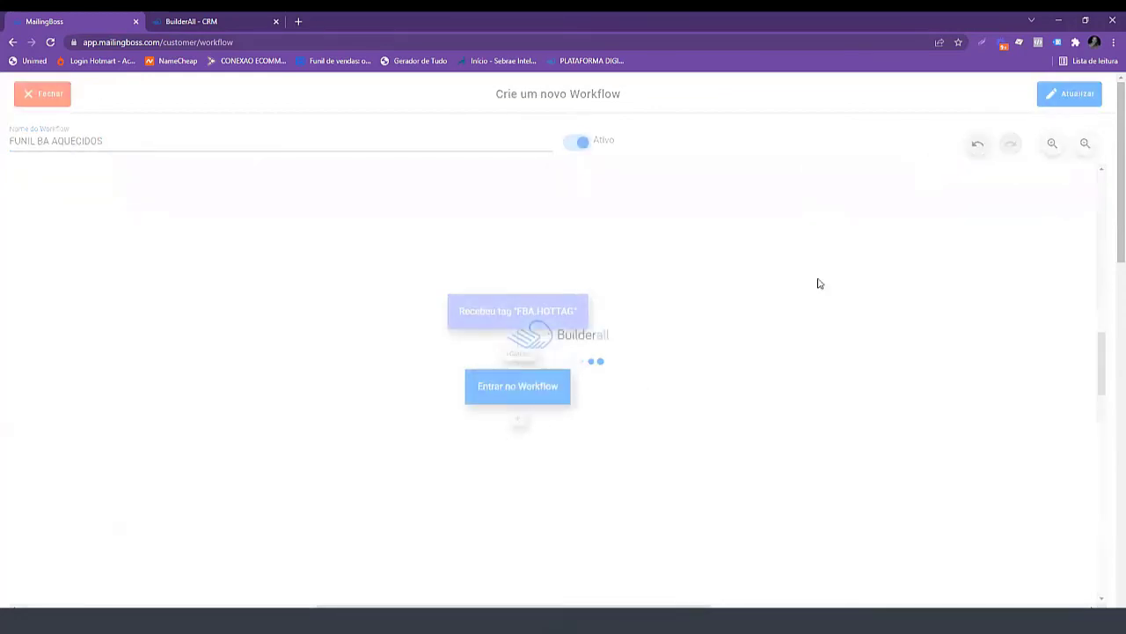
Add an "Enviar mensagem instantânea" action below "Entrar no Workflow" and start creating a new instant message for it.
left_click(517, 420)
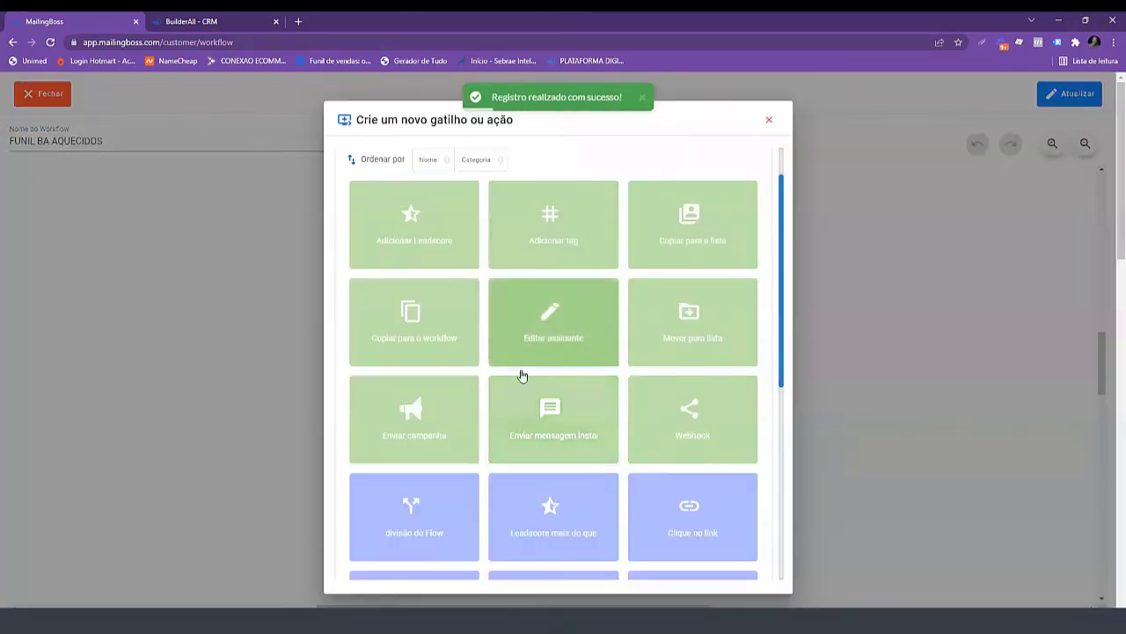
left_click(544, 429)
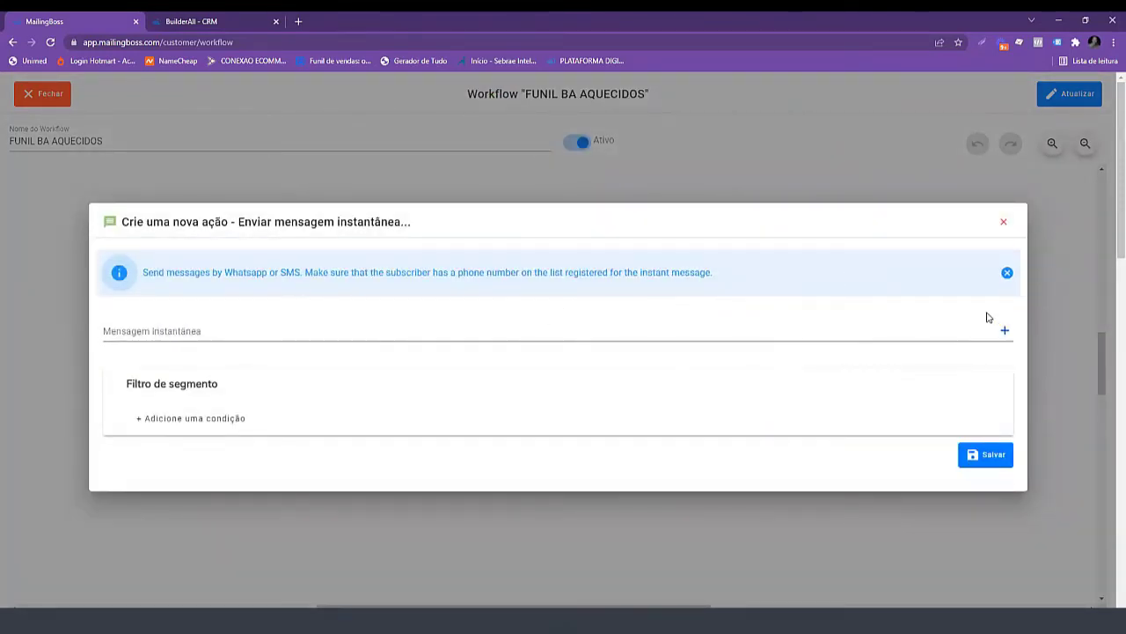
left_click(1004, 330)
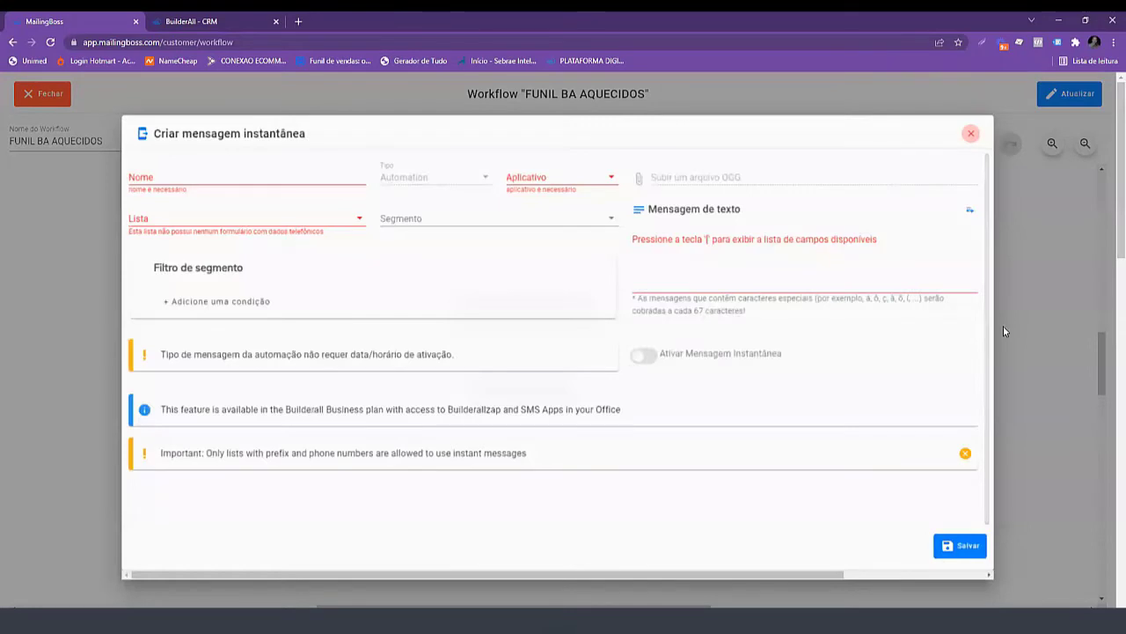
Name the instant message "MENSAGEM AQUECIDOS" and set its application to Whatsapp.
left_click(275, 172)
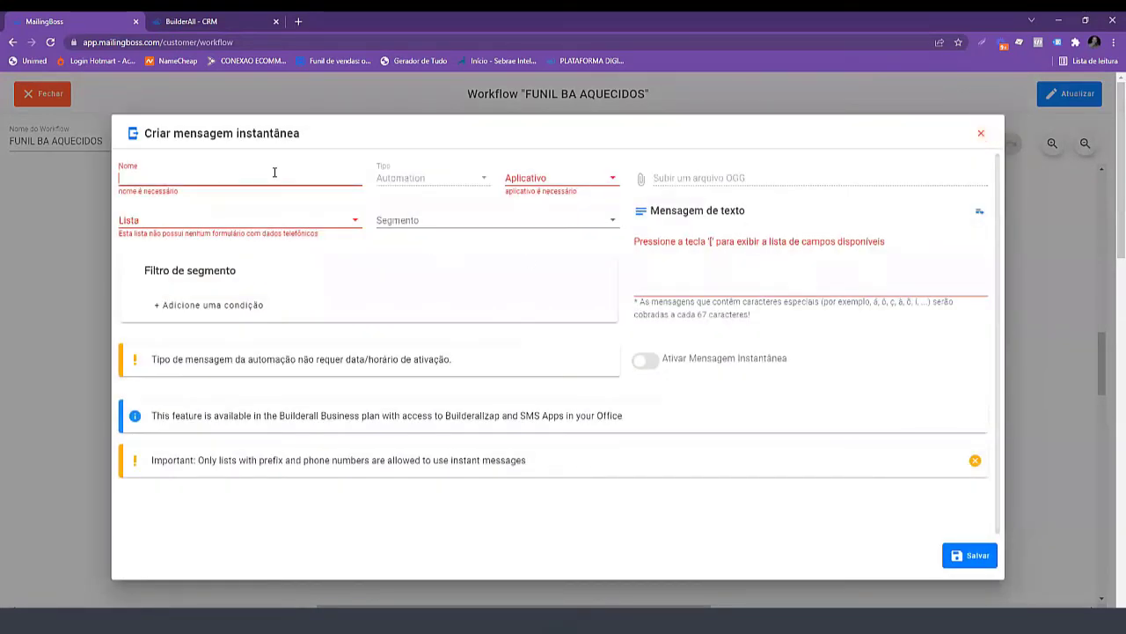
type("mensa")
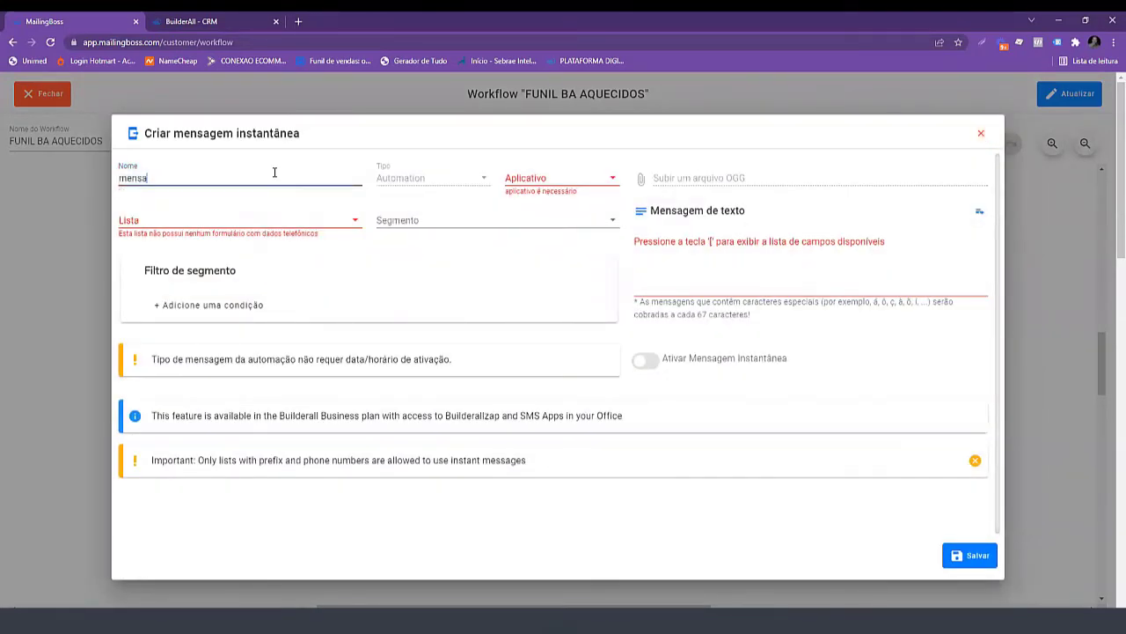
key("ctrl+a")
type("MENSAGRM")
key("BackSpace")
type("EM AQUECIDOS")
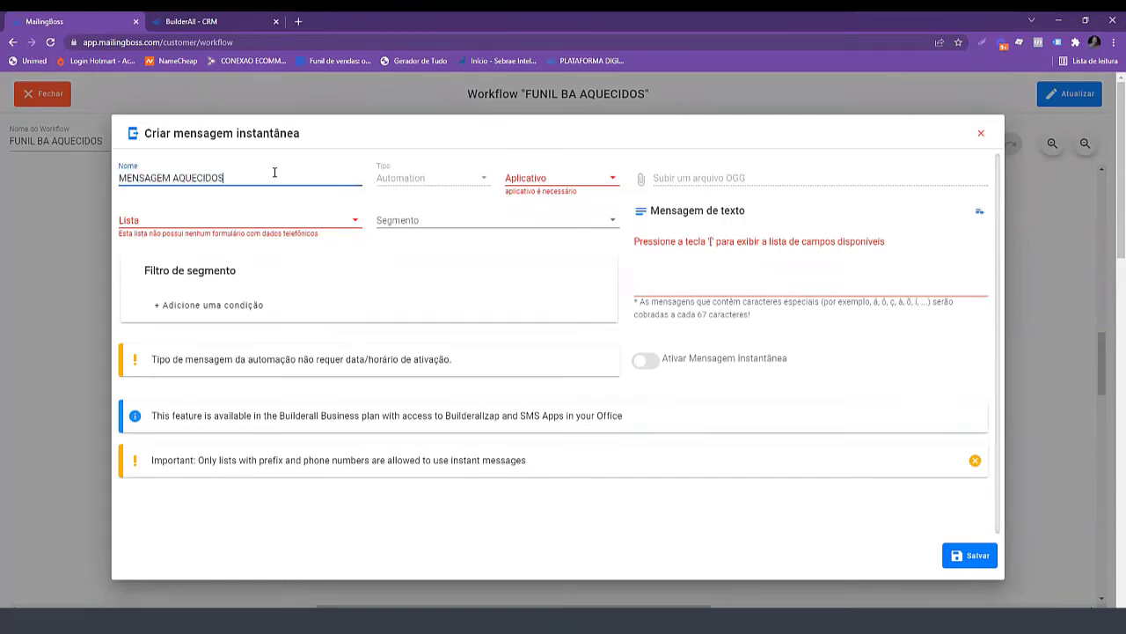
left_click(561, 175)
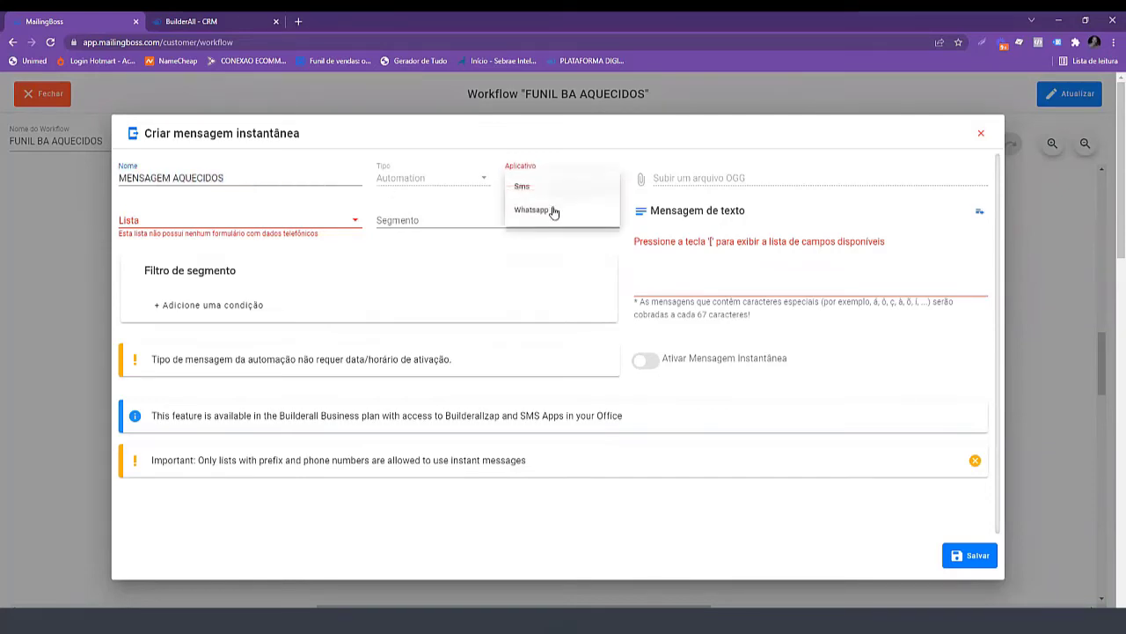
left_click(548, 212)
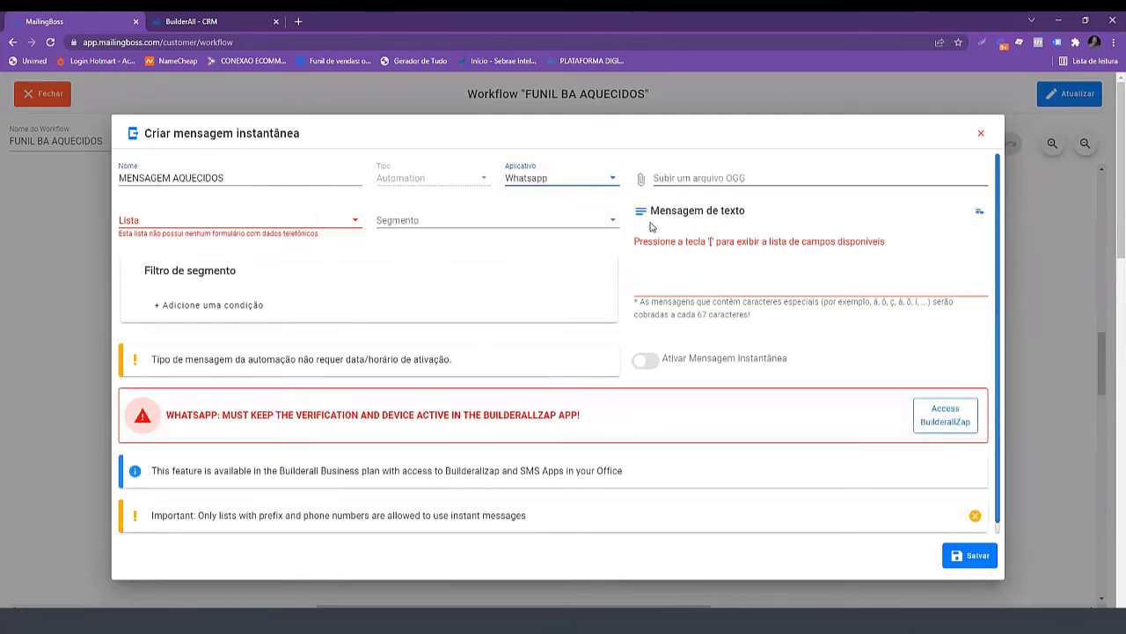
Write the message text "[FNAME], acabei de ver que você acessou um conteúdo especial. Retorne esta mensagem pois tenho algo para você!".
left_click(642, 243)
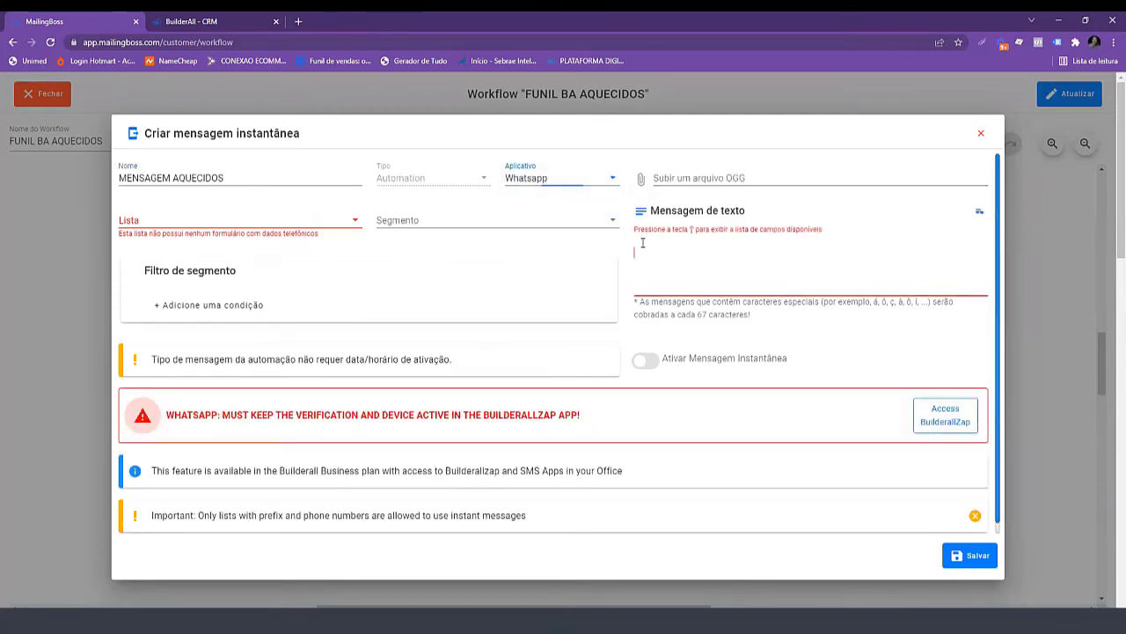
type("[")
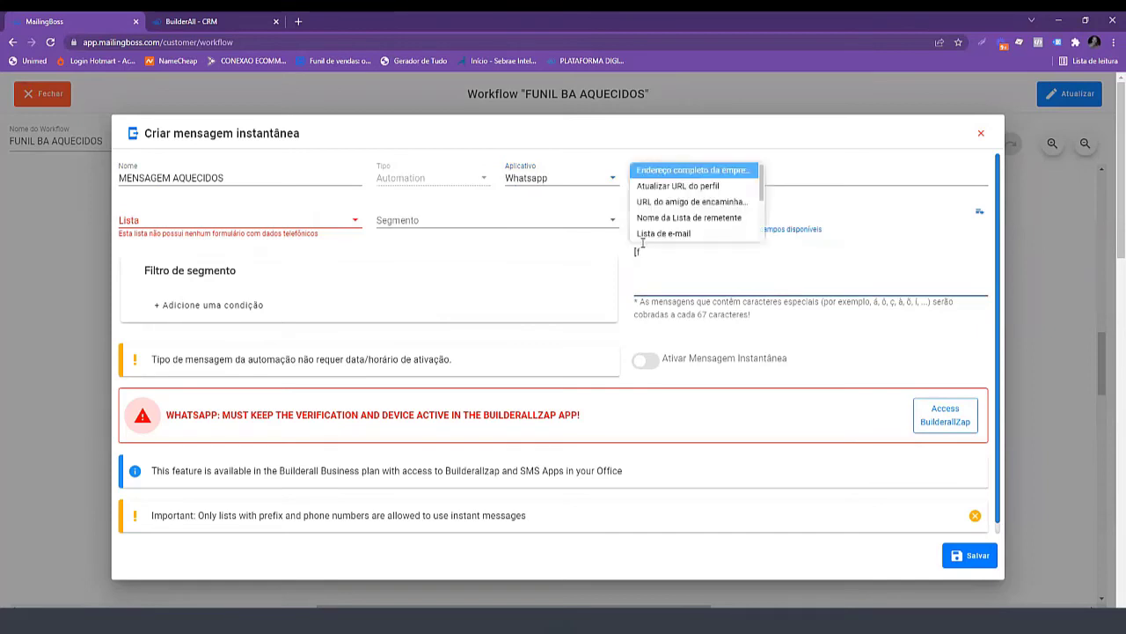
type("FNAME]")
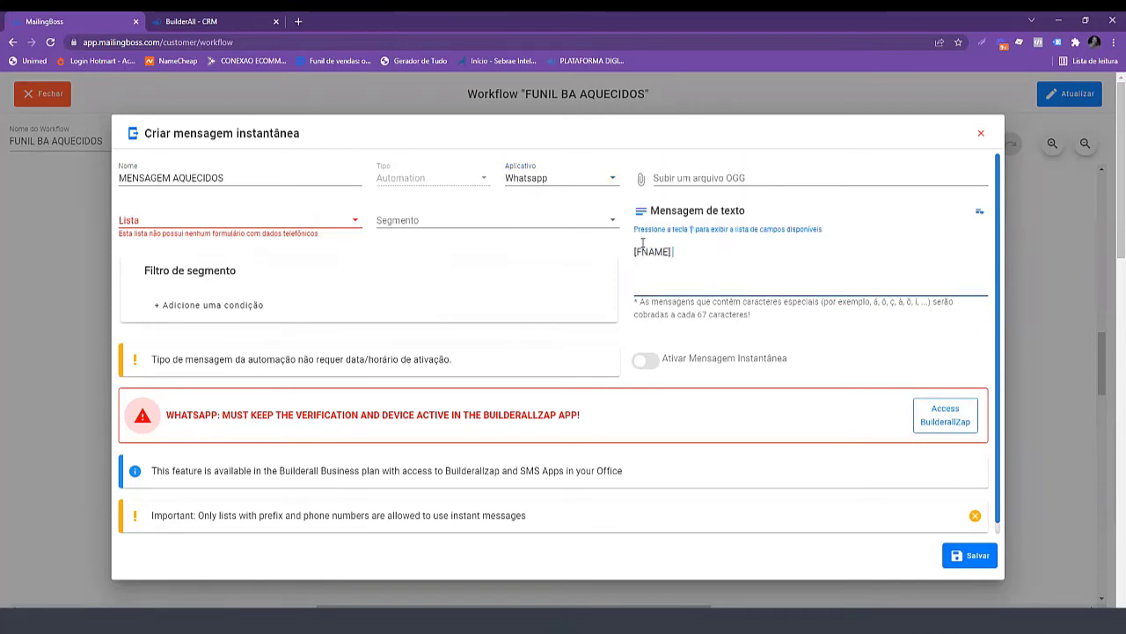
key("ctrl+a")
key("BackSpace")
type("[FNAME")
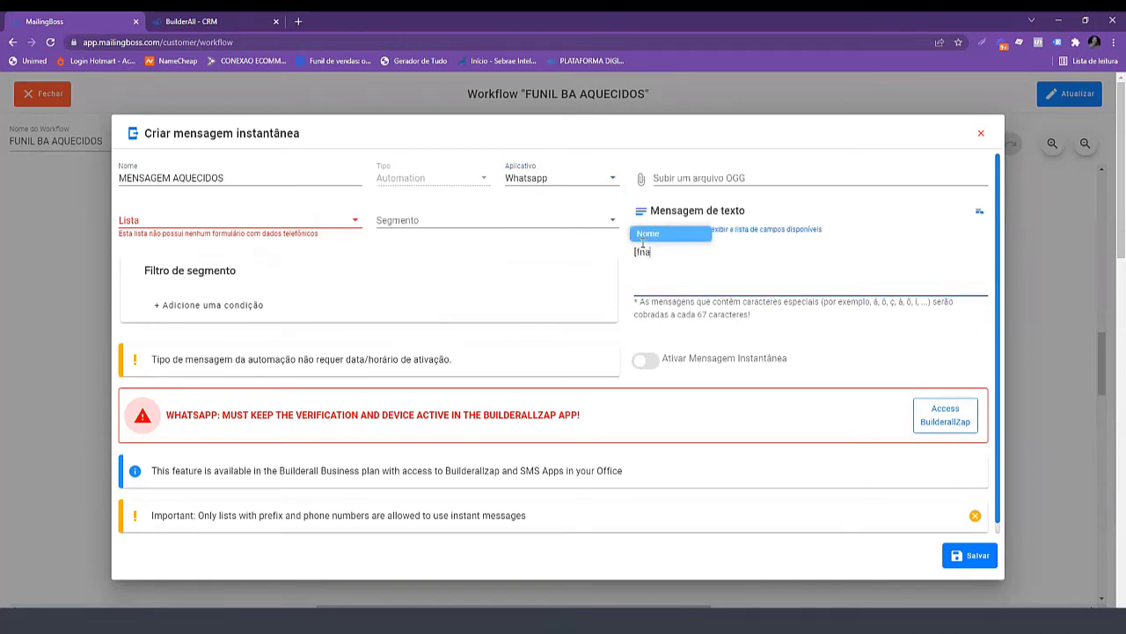
type("], acabei de v")
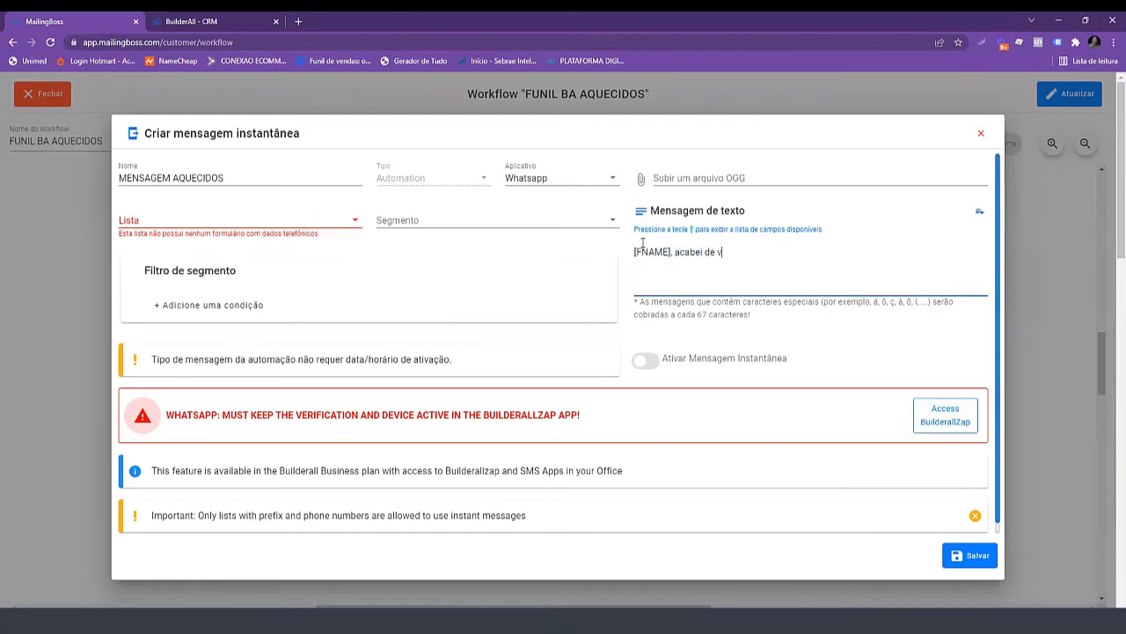
type("er que você acessou um co")
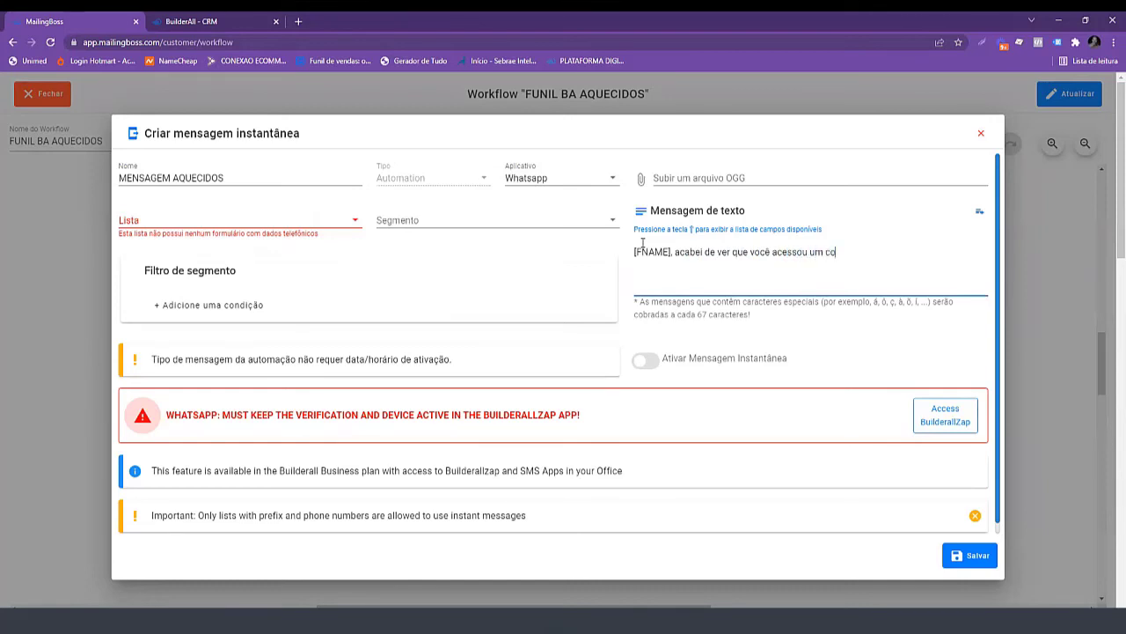
type("nteúdo especial. Retorne ess")
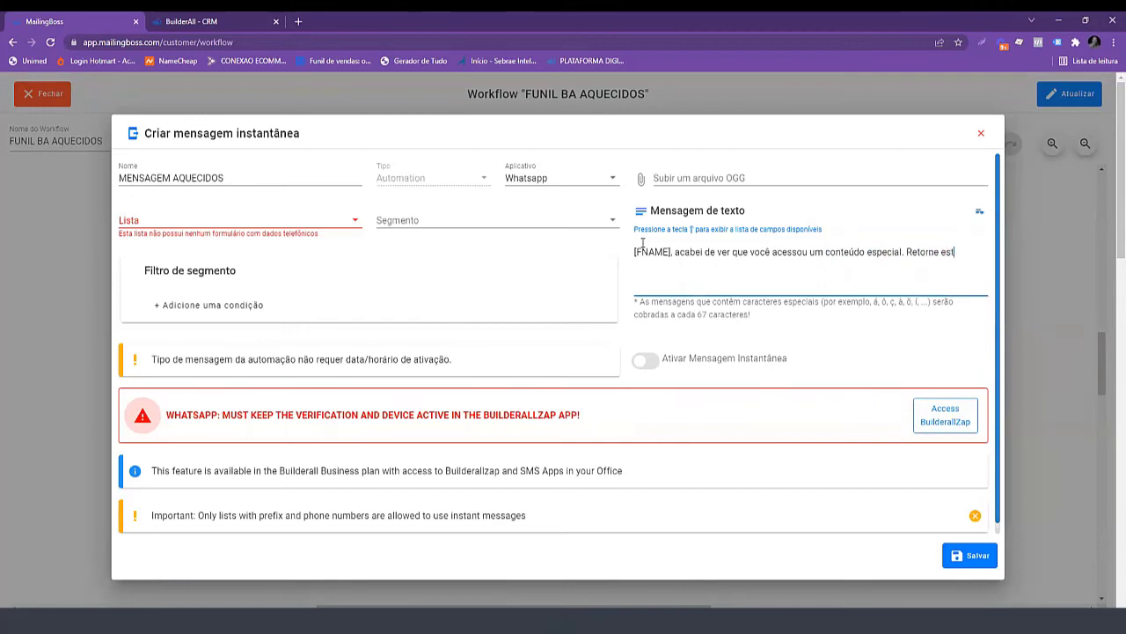
type("a mensagem pois tenho algo pa")
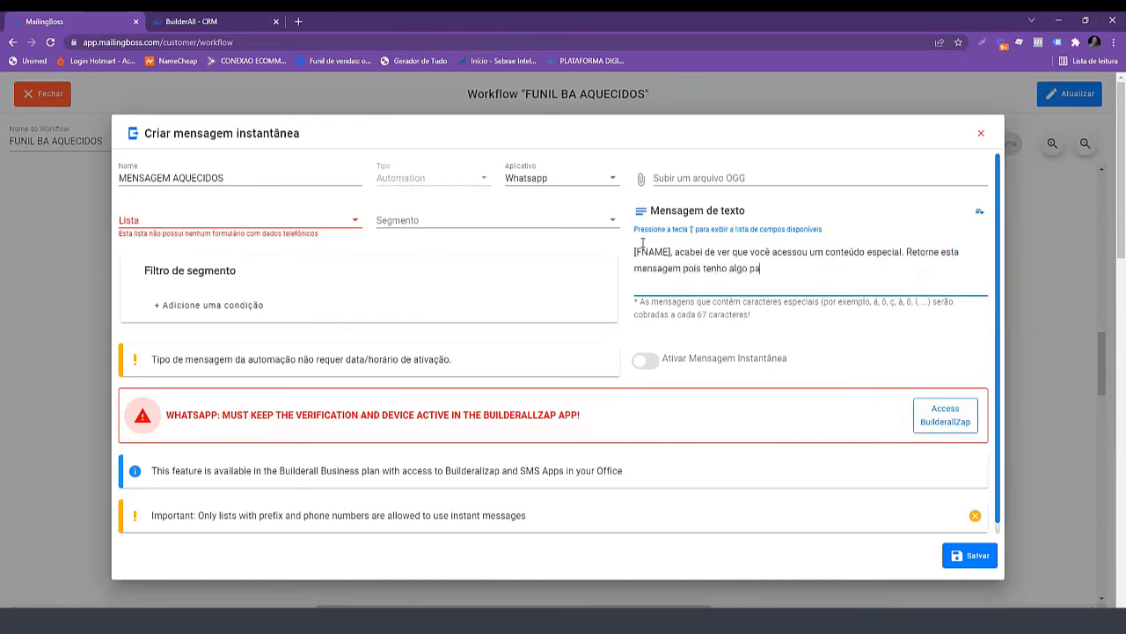
type("r ava voc")
End the message text with a sign-off line reading "Até já," followed by the sender's full name and "aqui...".
type("Renato Ro")
type("sa aqui")
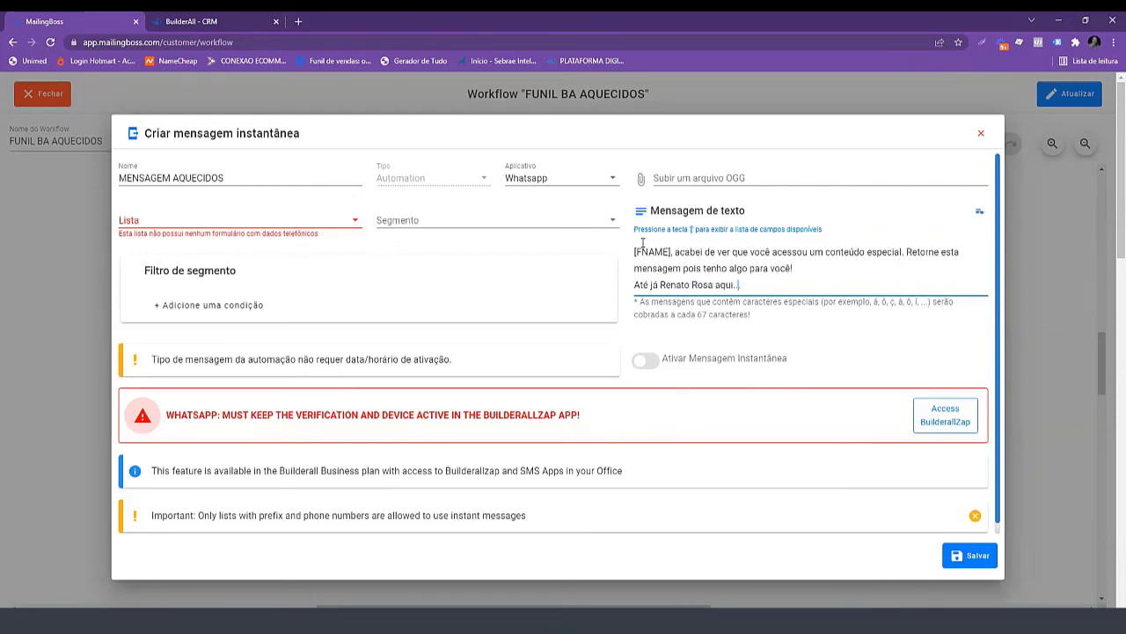
type("..")
left_click(659, 285)
type(",")
Activate the instant message and assign it to the list FUNIL BUILDERALL MB 5.
left_click(640, 360)
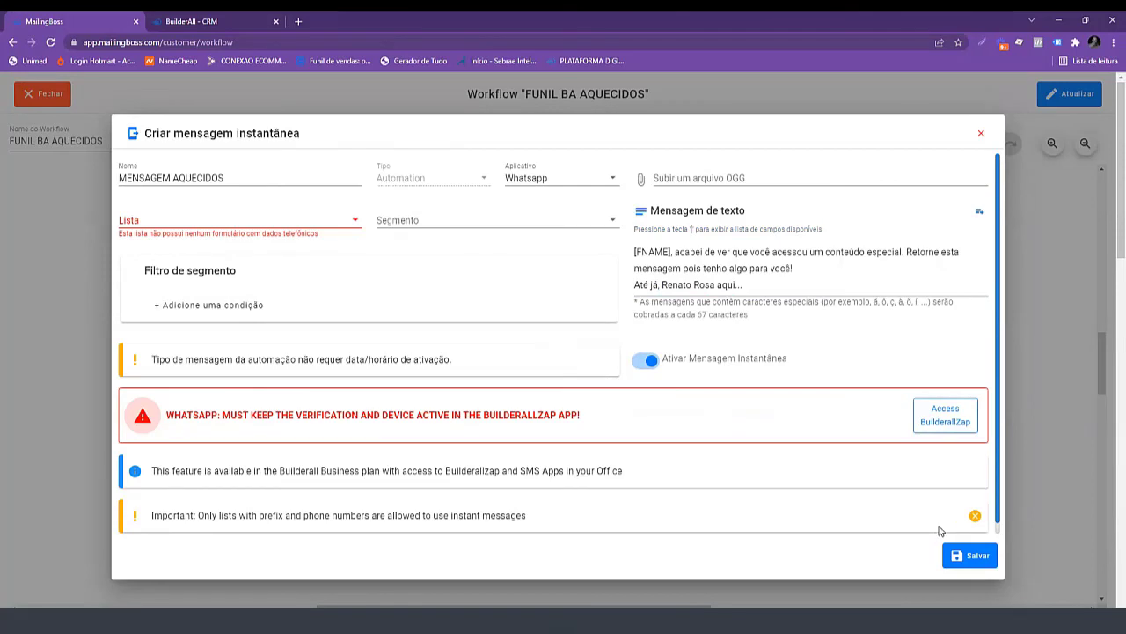
left_click(283, 220)
scroll(350, 282, "down", 2)
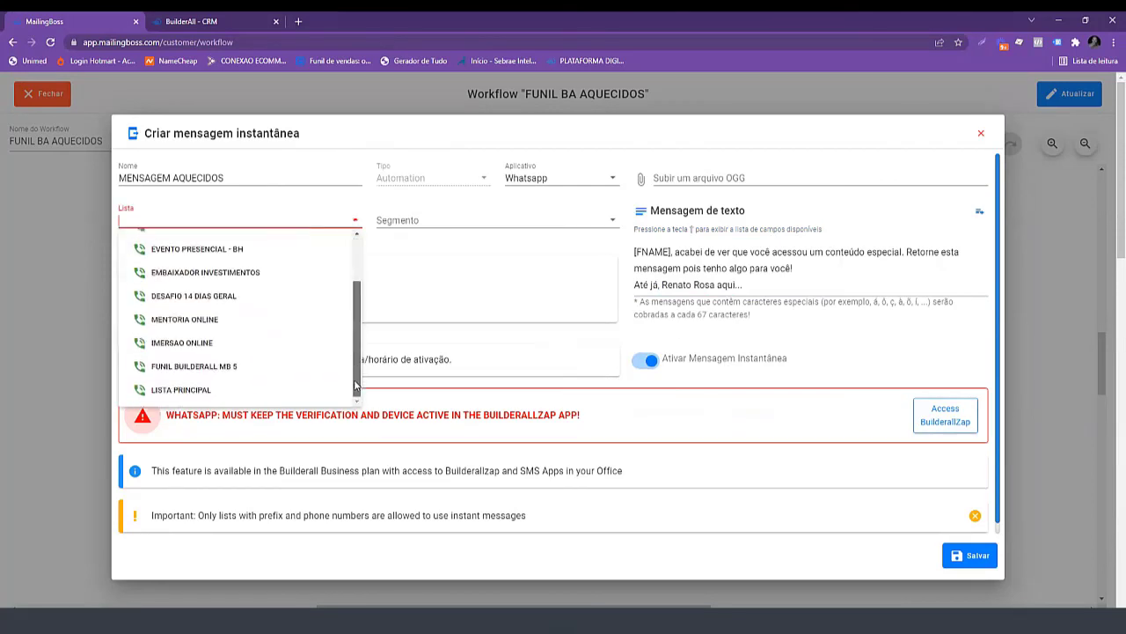
left_click(221, 368)
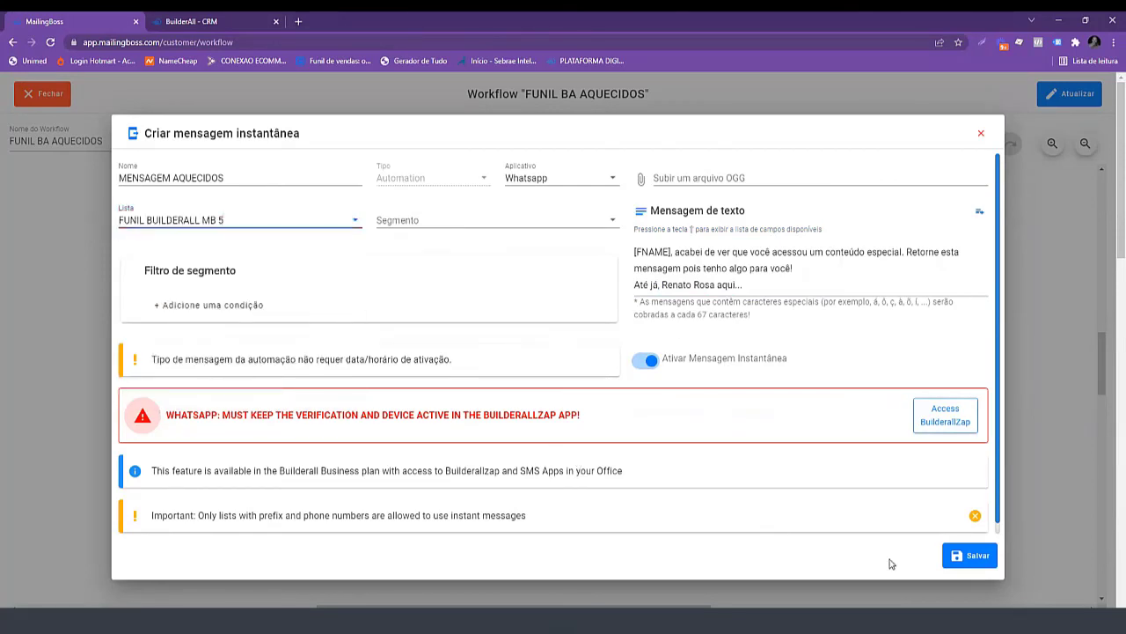
Save the instant message and its sending action, and save the workflow with the added action.
left_click(967, 556)
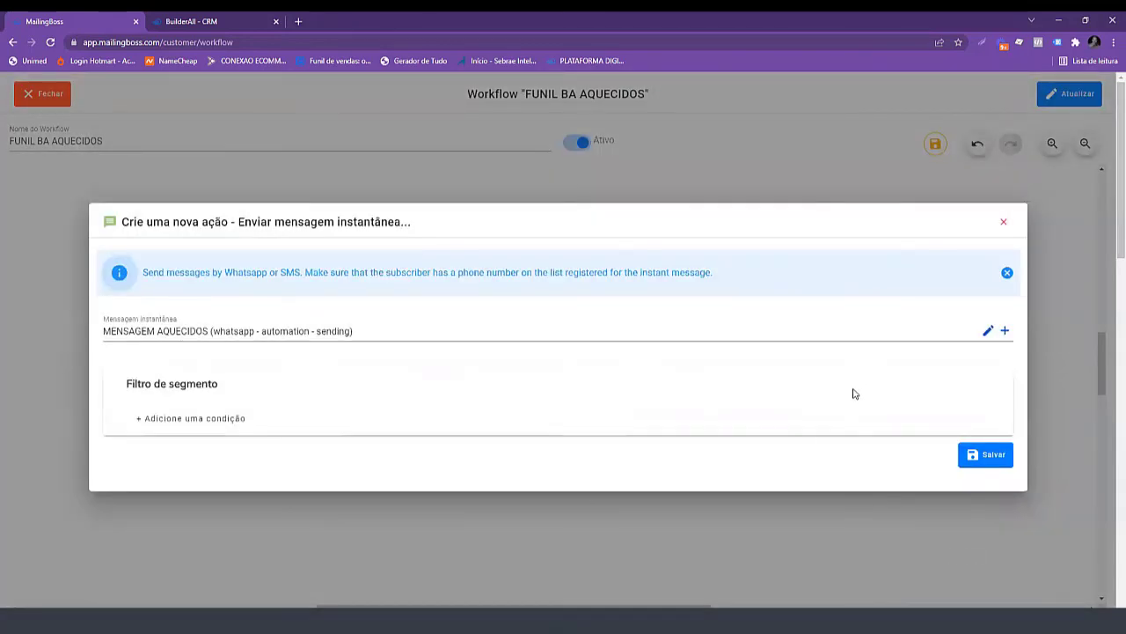
left_click(993, 466)
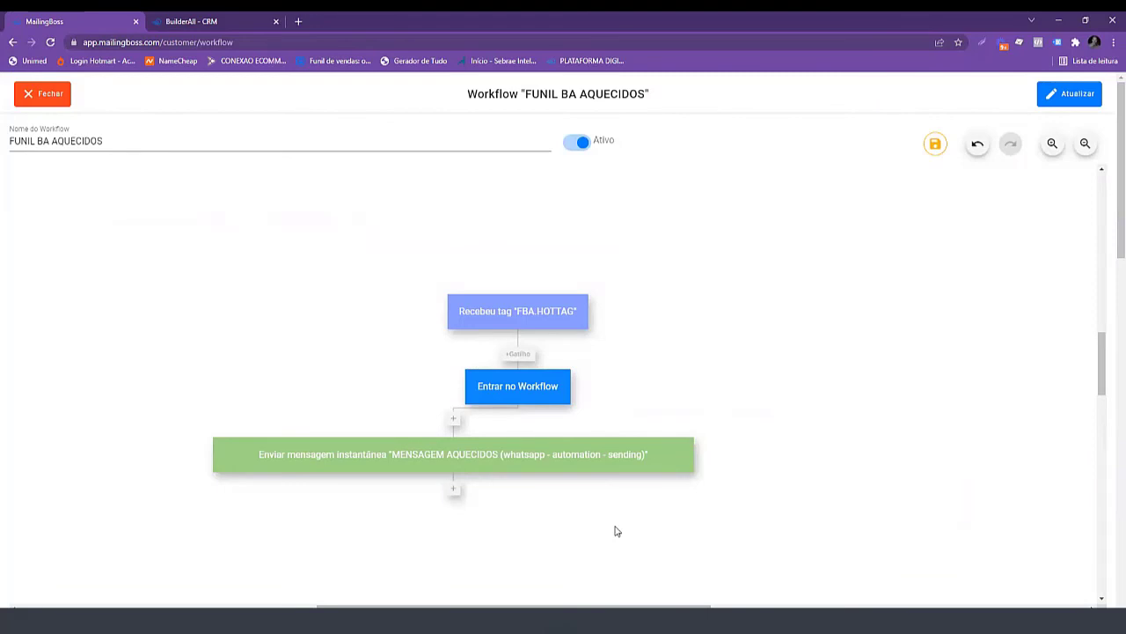
left_click(936, 145)
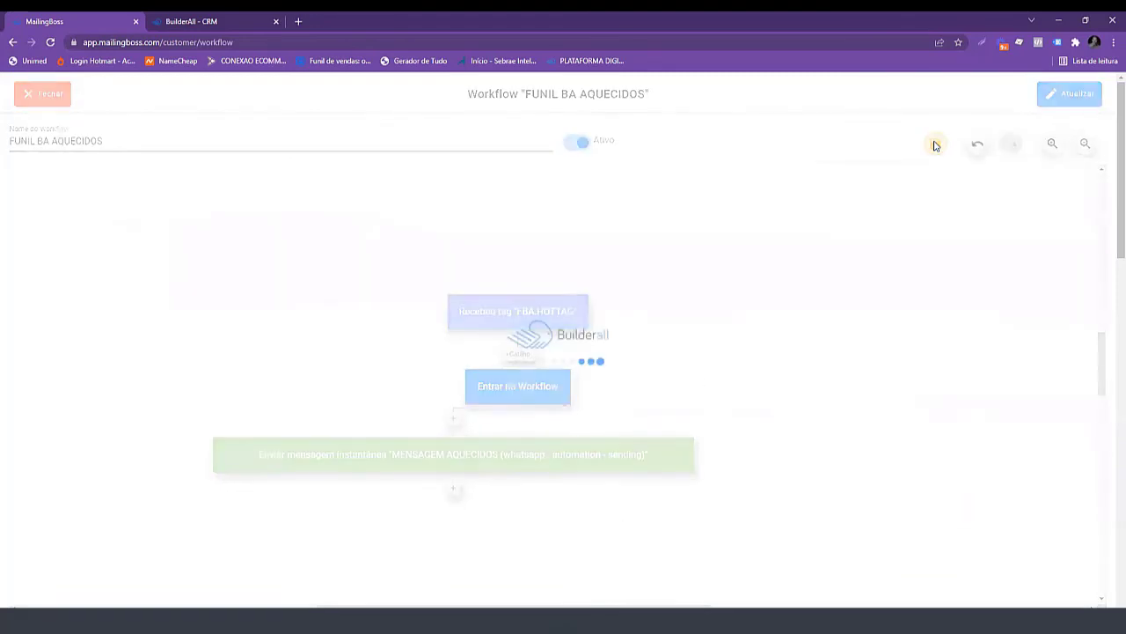